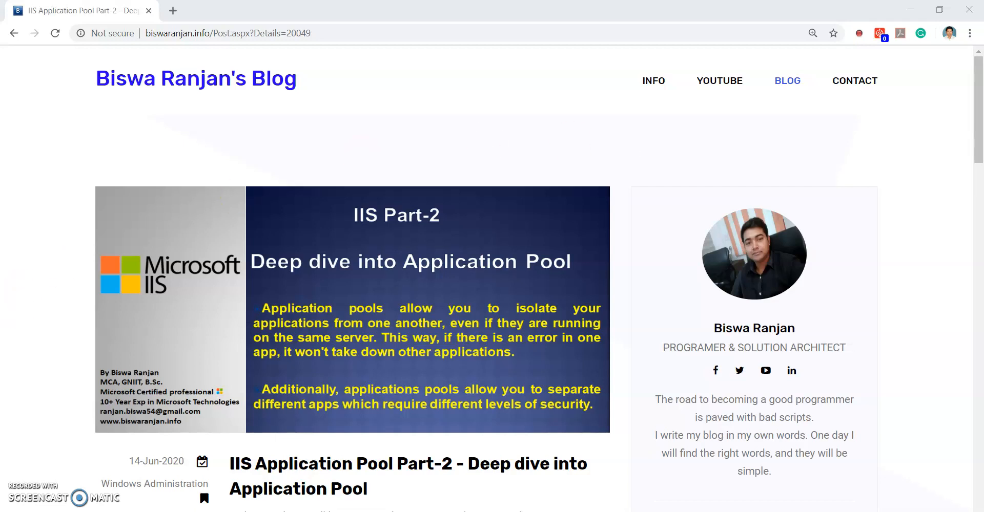
- Review the header and introduction of the blog article on IIS Application Pool Part-2
scroll(492, 277, down, 3)
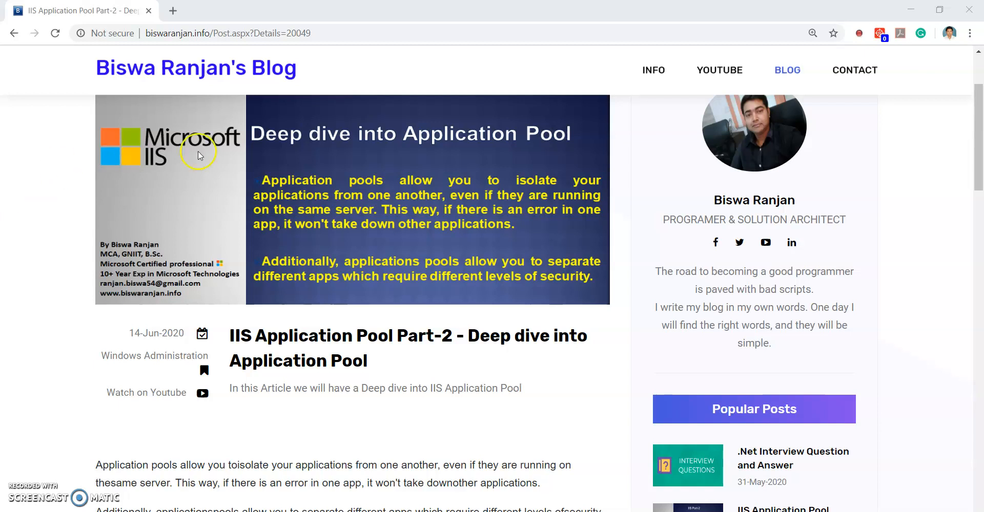
click(276, 33)
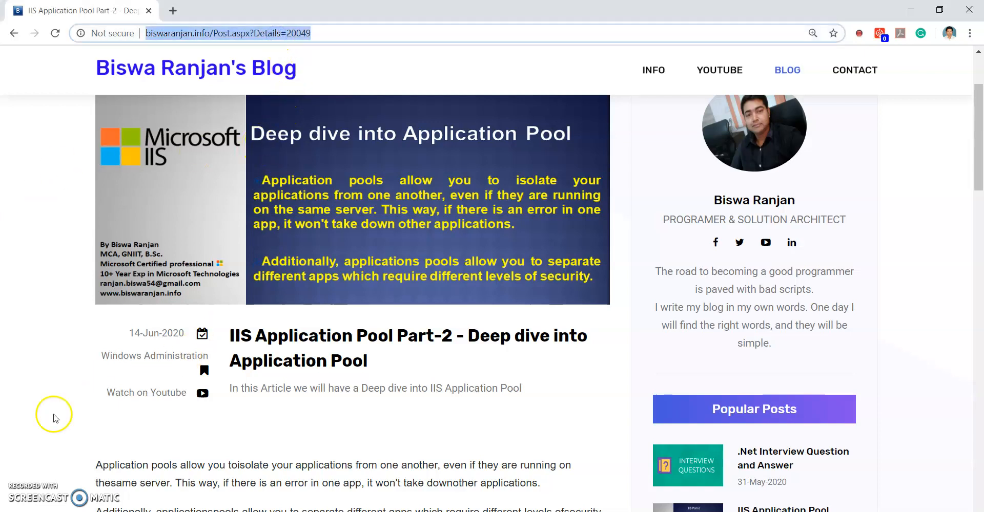
click(39, 424)
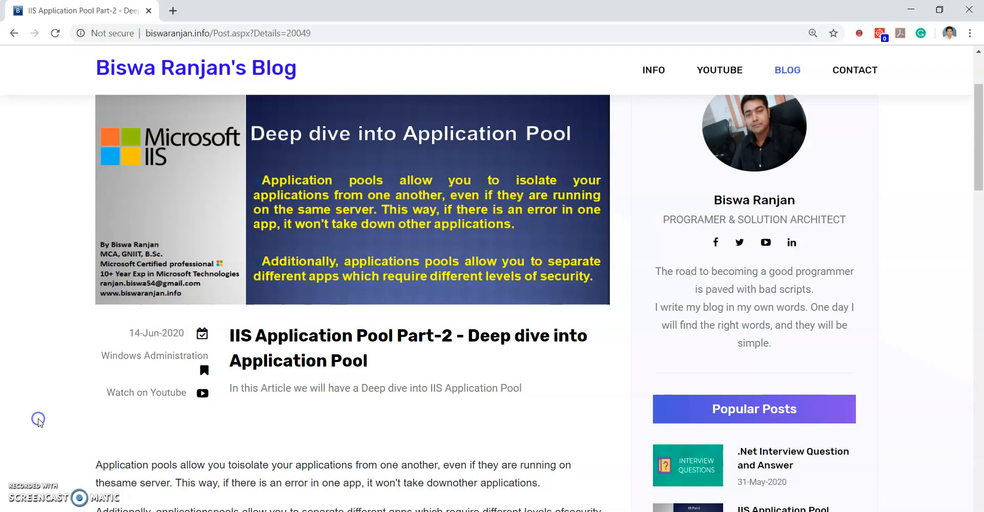
scroll(39, 423, up, 2)
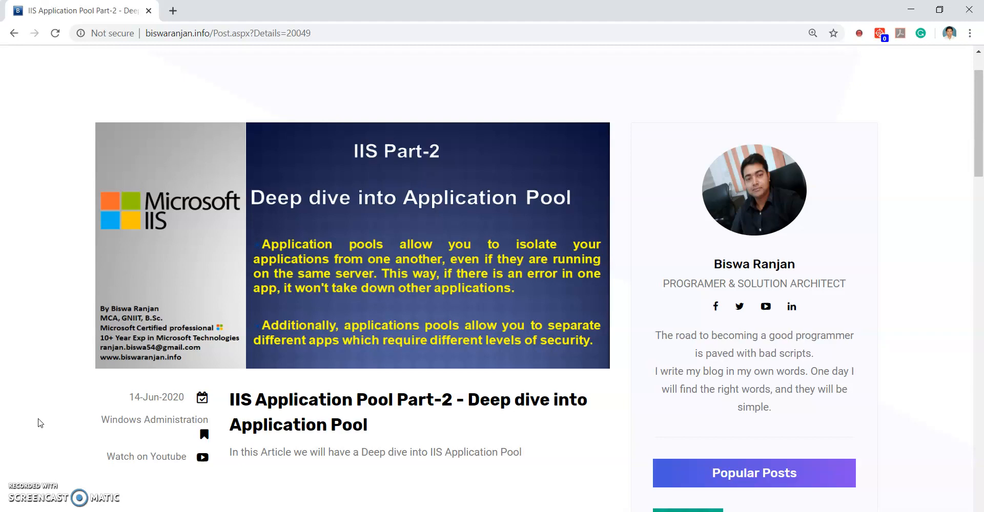
scroll(40, 423, up, 1)
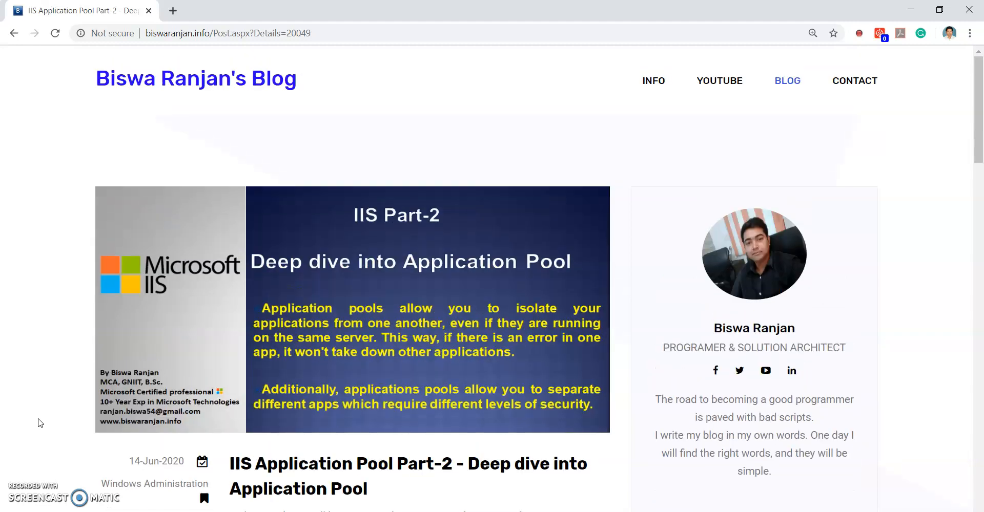
scroll(40, 423, down, 1)
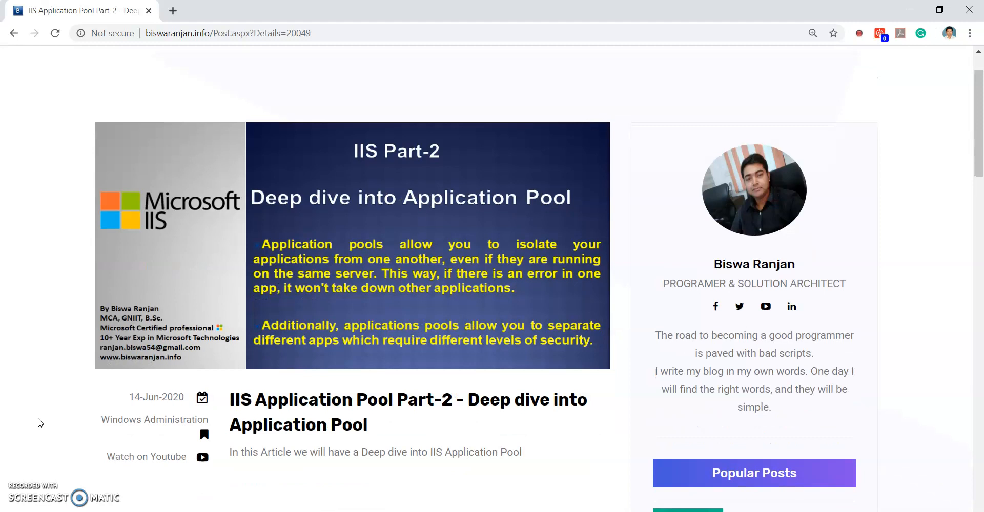
scroll(40, 424, down, 2)
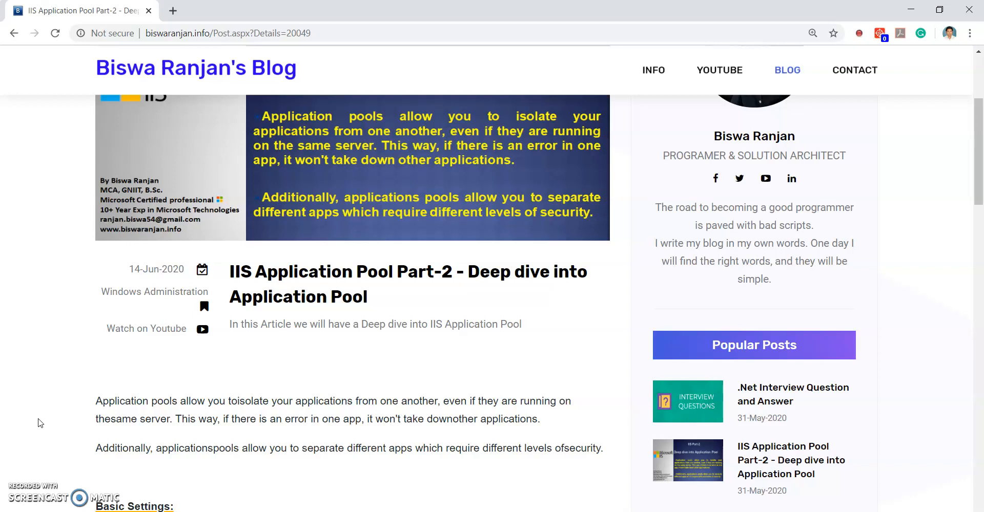
- Launch IIS Manager with the inetmgr command and show the server's Application Pools
key(super+r)
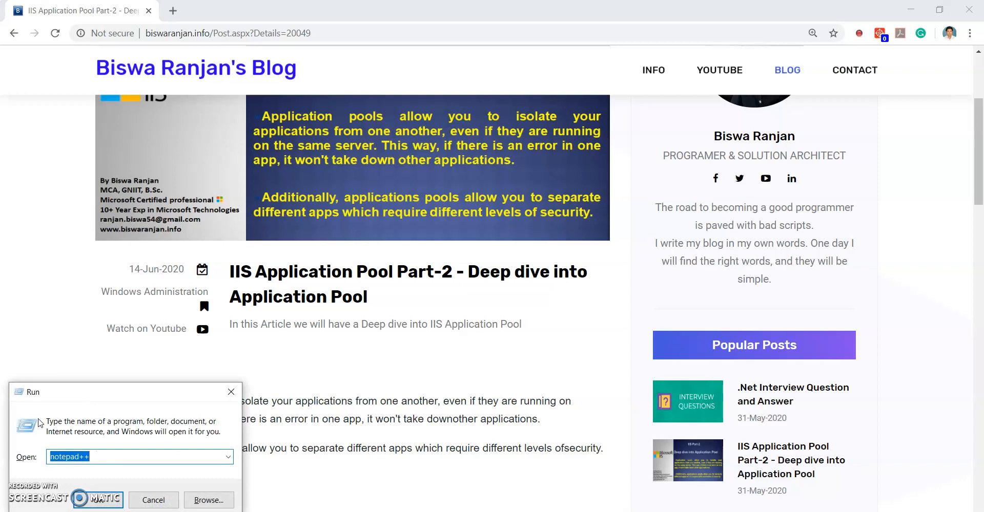
text(in)
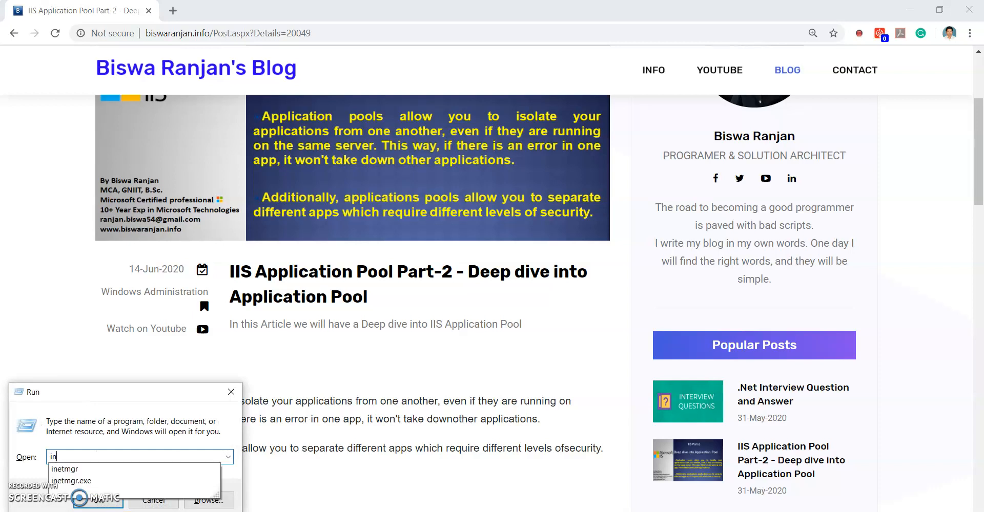
key(Down)
key(Return)
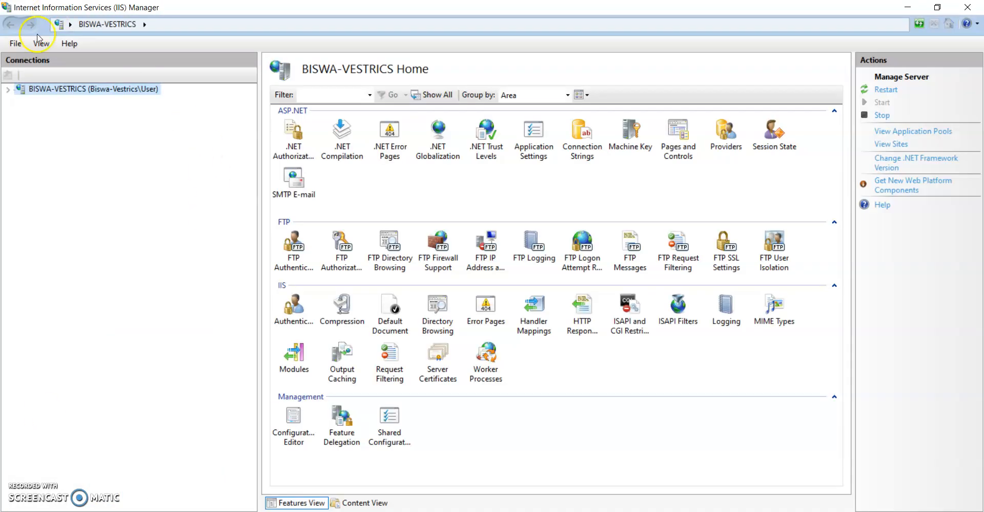
click(9, 91)
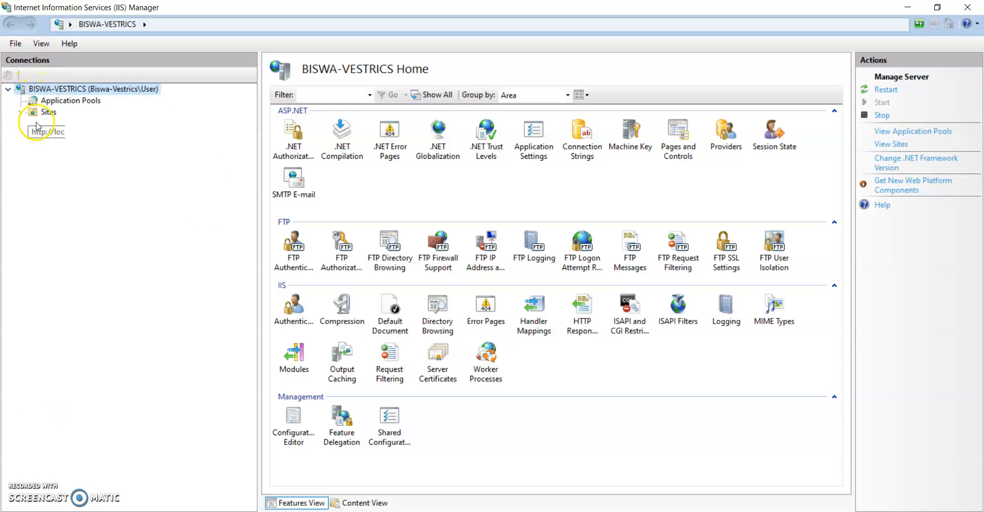
click(49, 104)
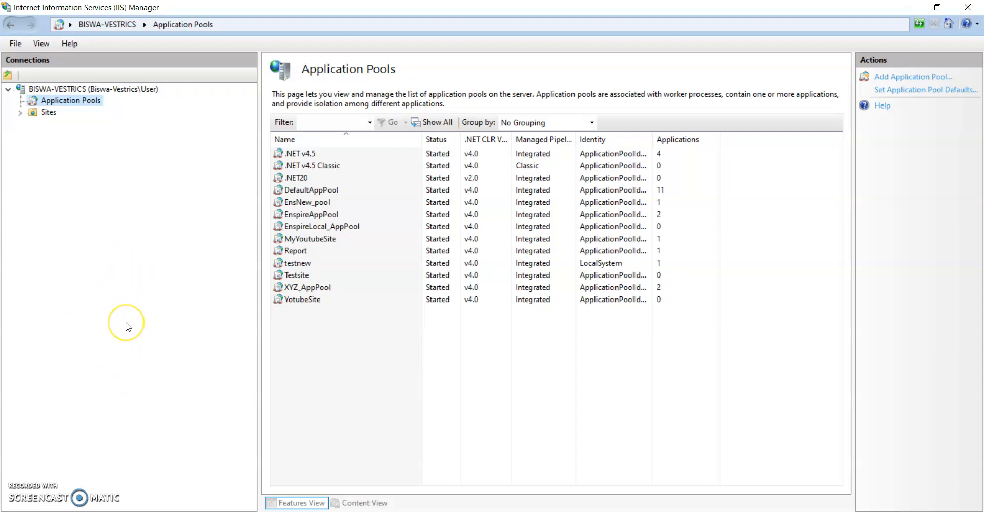
- Switch to the blog article in Chrome and read through its Basic Settings and Advance Settings sections
key(alt+Tab)
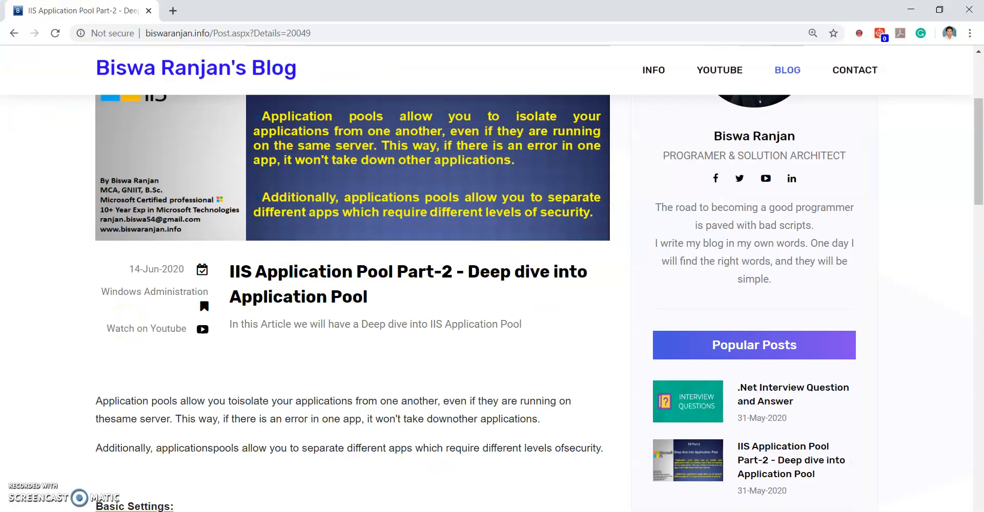
scroll(265, 336, down, 6)
drag(84, 179, 220, 284)
click(227, 338)
scroll(229, 339, down, 4)
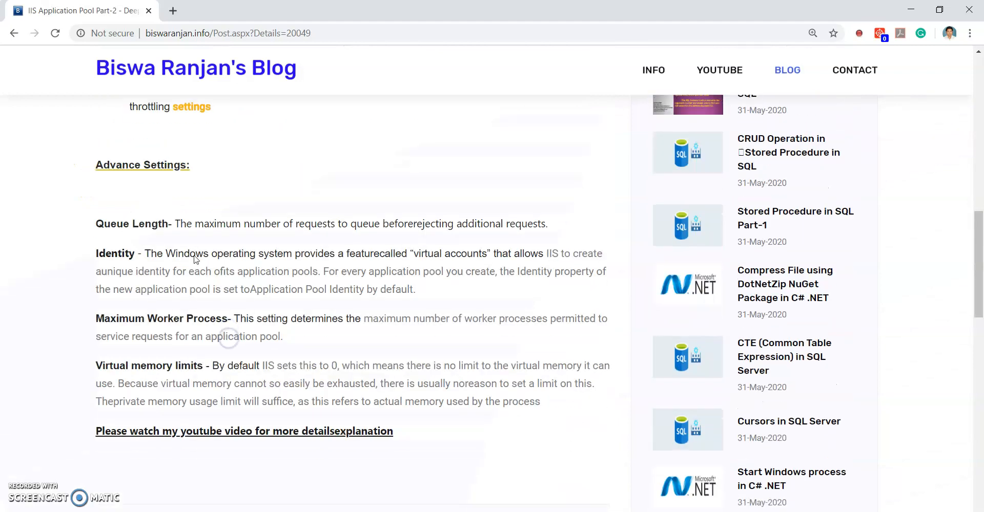
scroll(219, 354, up, 4)
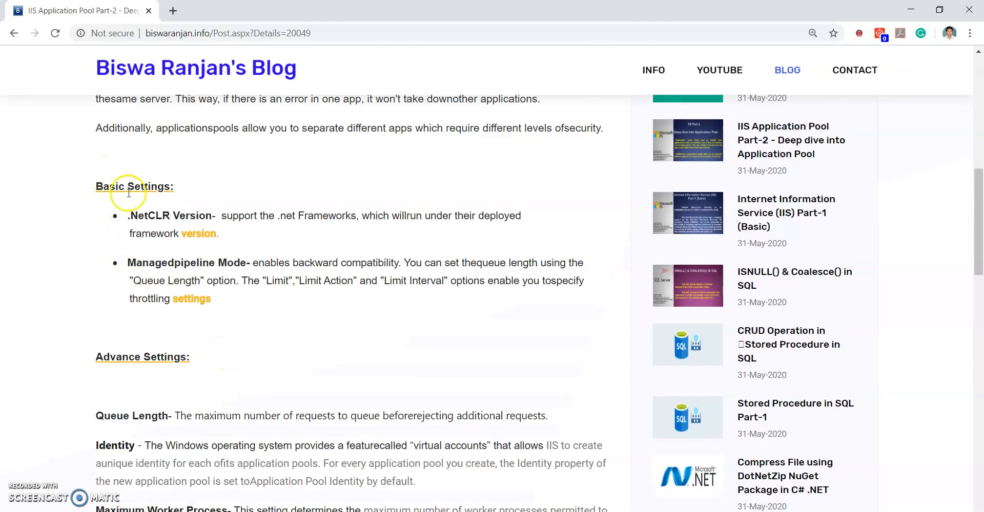
scroll(289, 371, down, 1)
scroll(269, 359, up, 1)
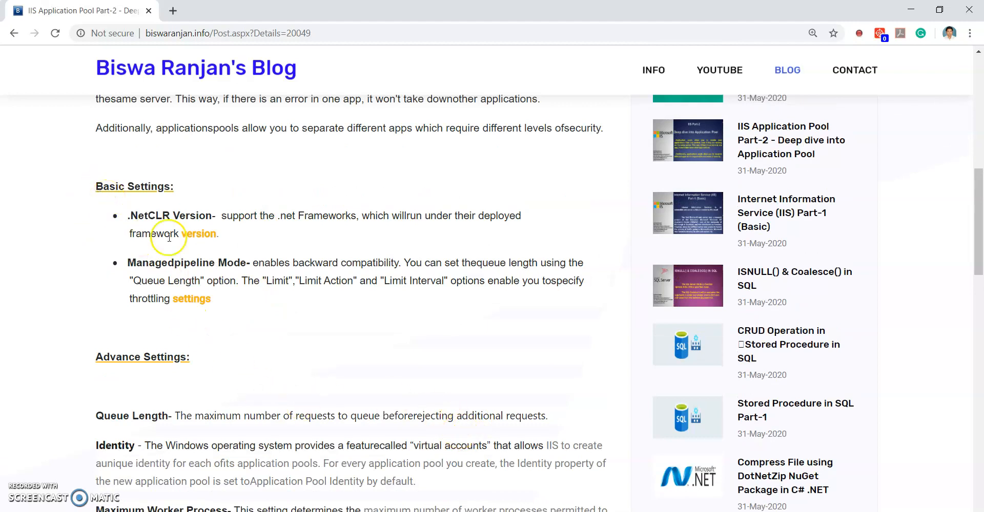
- Switch to IIS Manager and start adding an application pool named Youtube_Session_AppPool
key(alt+Tab)
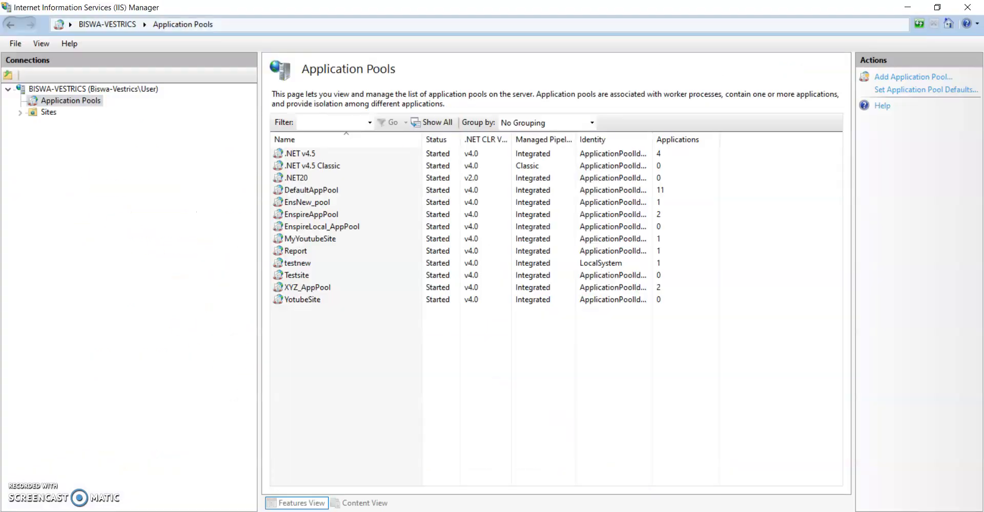
right_click(79, 102)
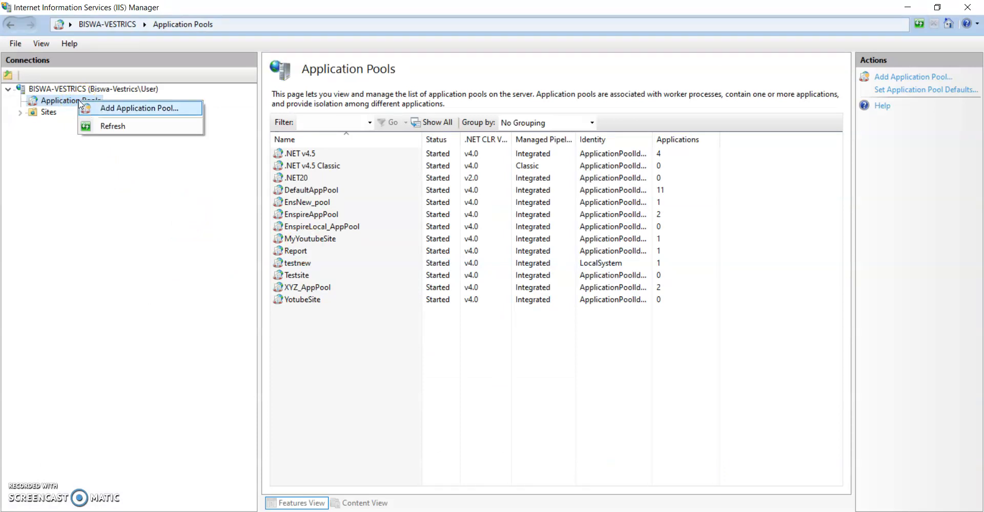
click(121, 109)
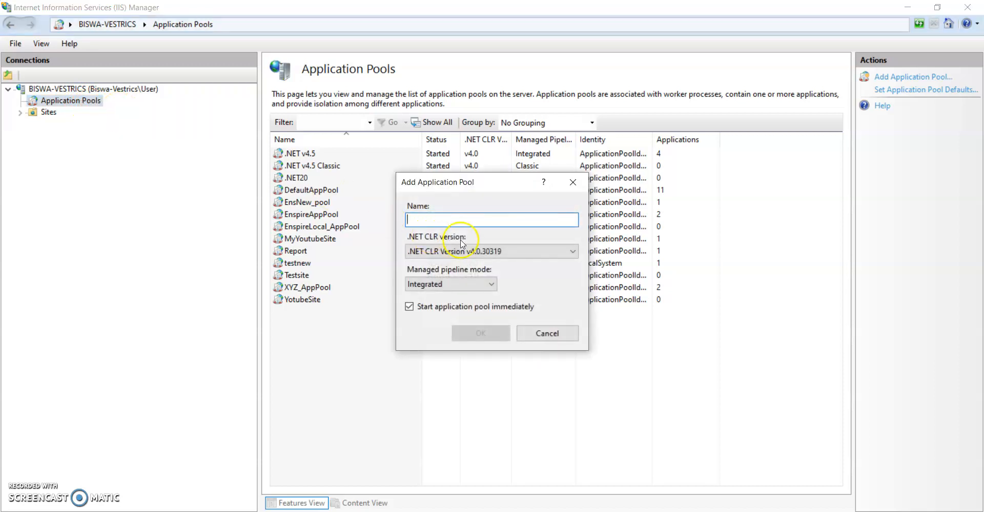
drag(448, 187, 448, 222)
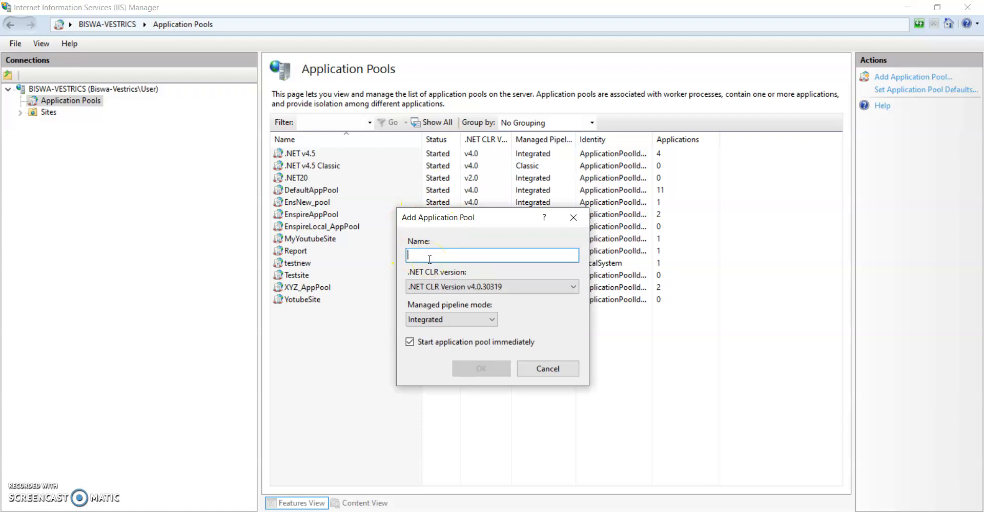
text(Yotb)
key(BackSpace)
key(BackSpace)
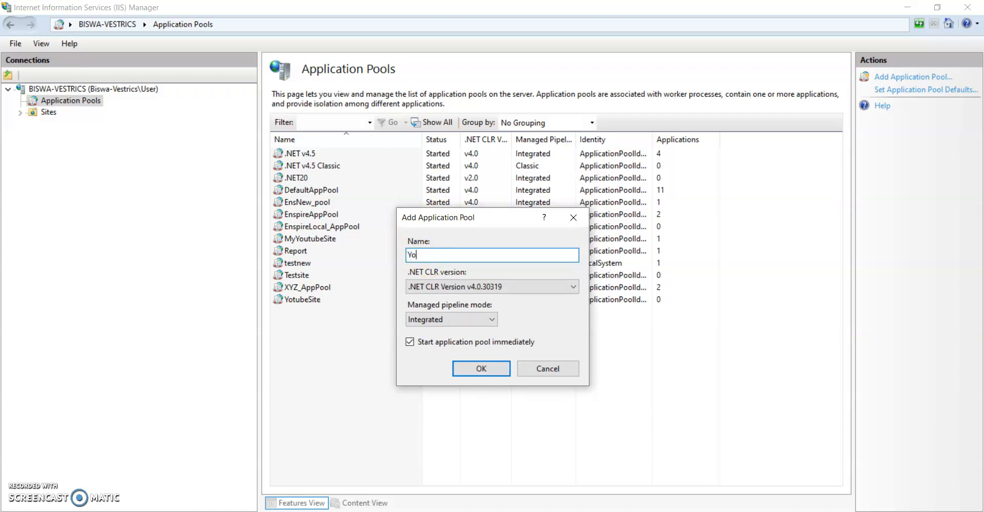
text(utube_Session_AppPool)
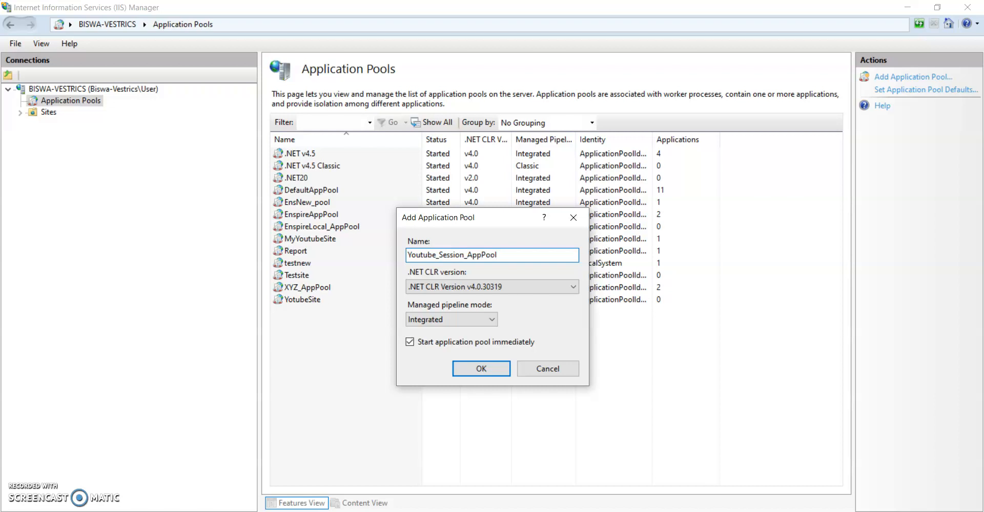
- Switch to the blog article and examine the Basic Settings notes on .NET CLR version and managed pipeline mode
click(524, 511)
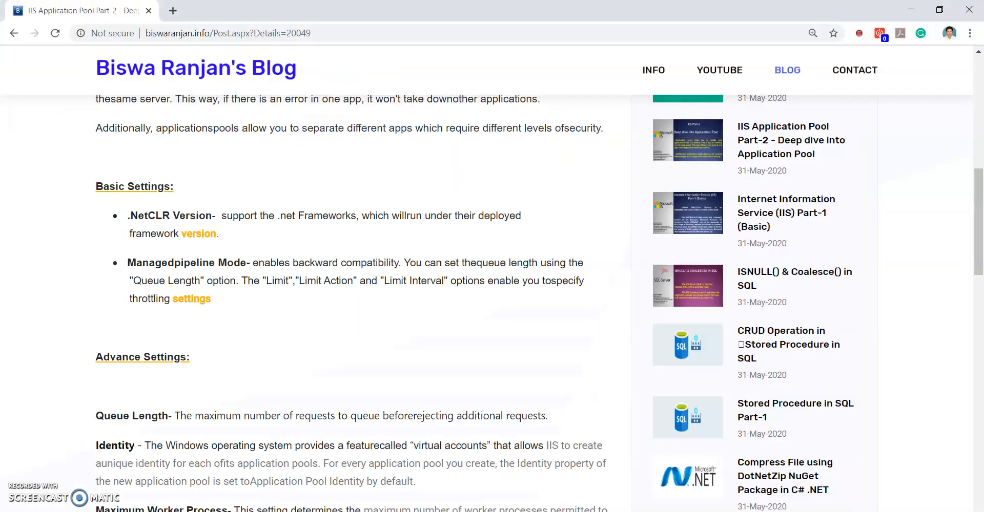
drag(96, 185, 241, 285)
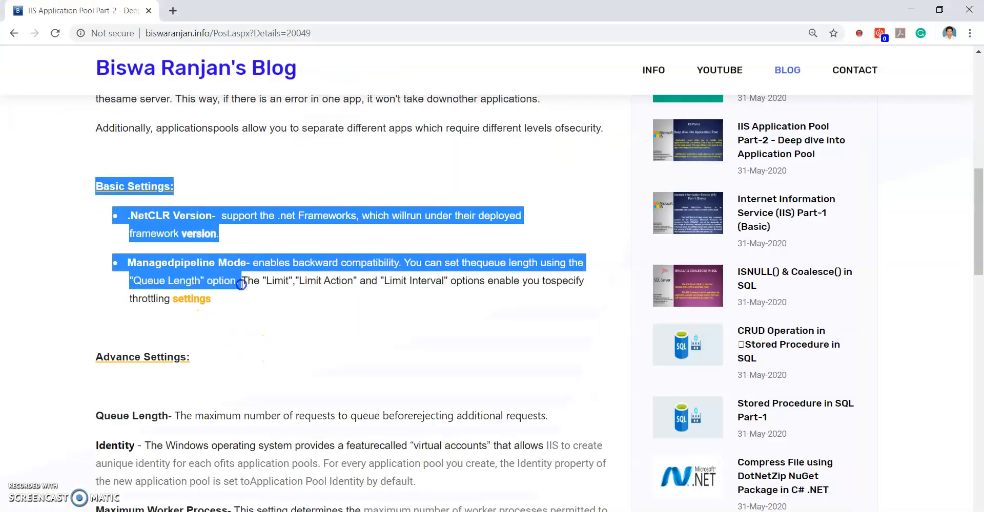
click(249, 355)
drag(130, 216, 215, 221)
drag(142, 262, 239, 281)
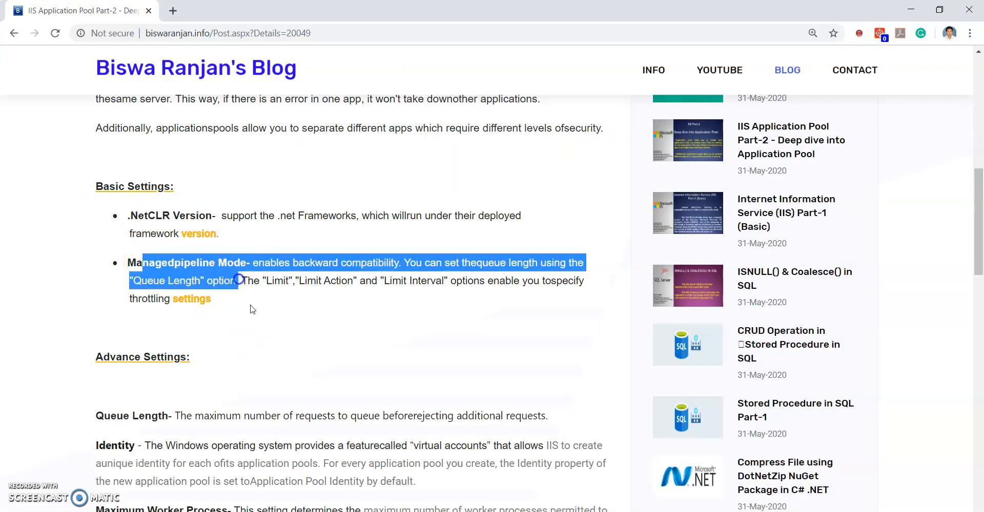
click(260, 331)
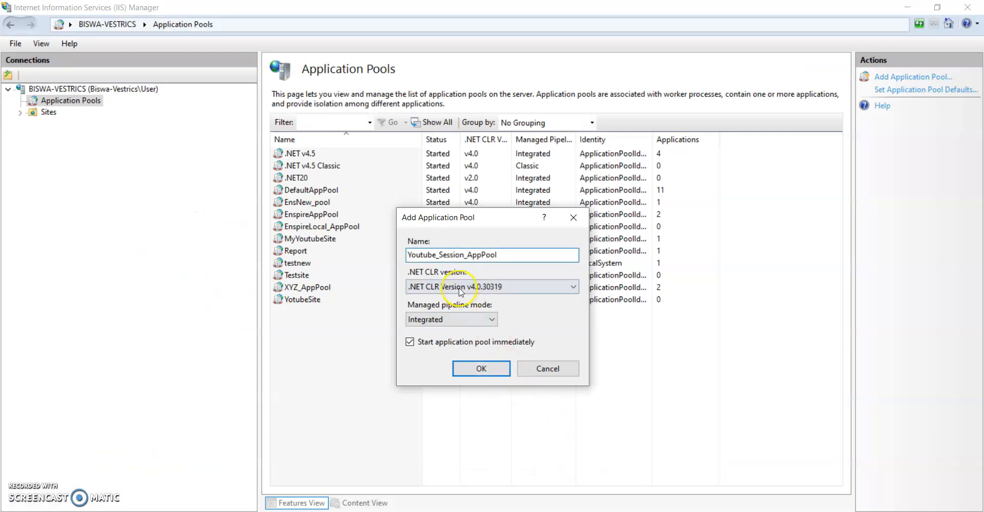
- Look through the .NET CLR version choices for the new pool and select .NET CLR Version v2.0.50727
click(451, 286)
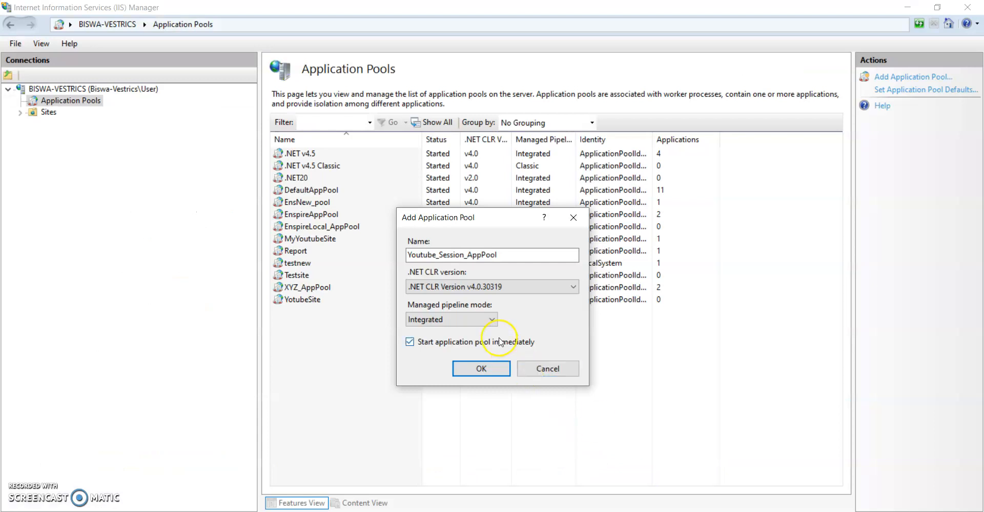
click(492, 288)
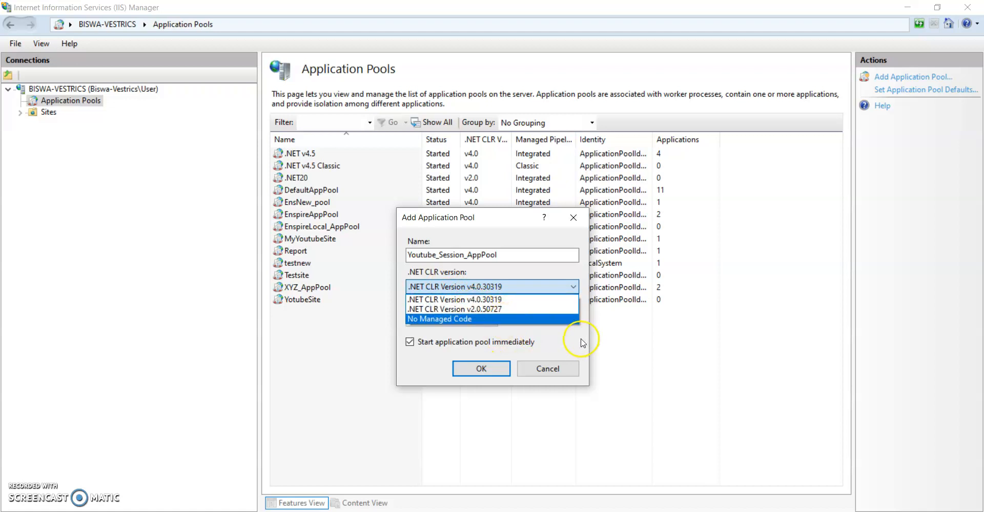
click(456, 302)
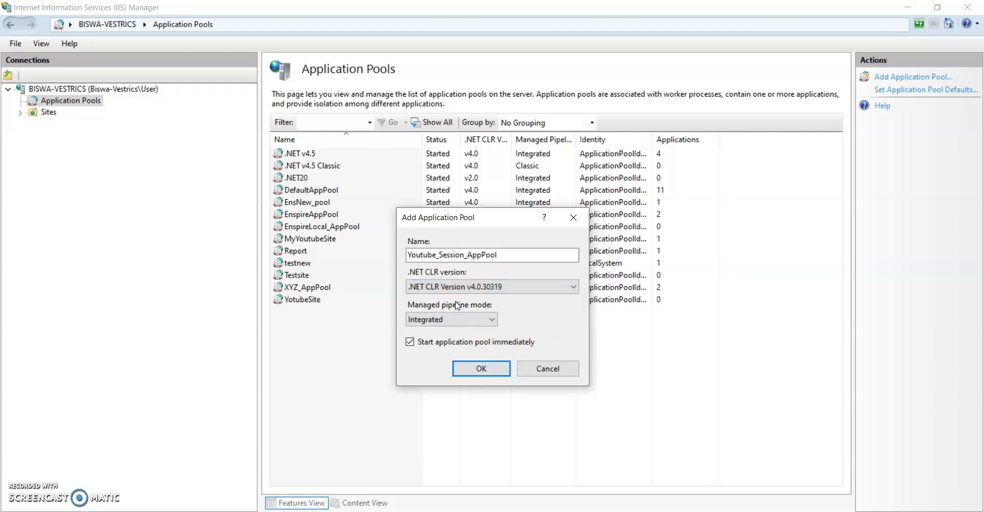
click(456, 288)
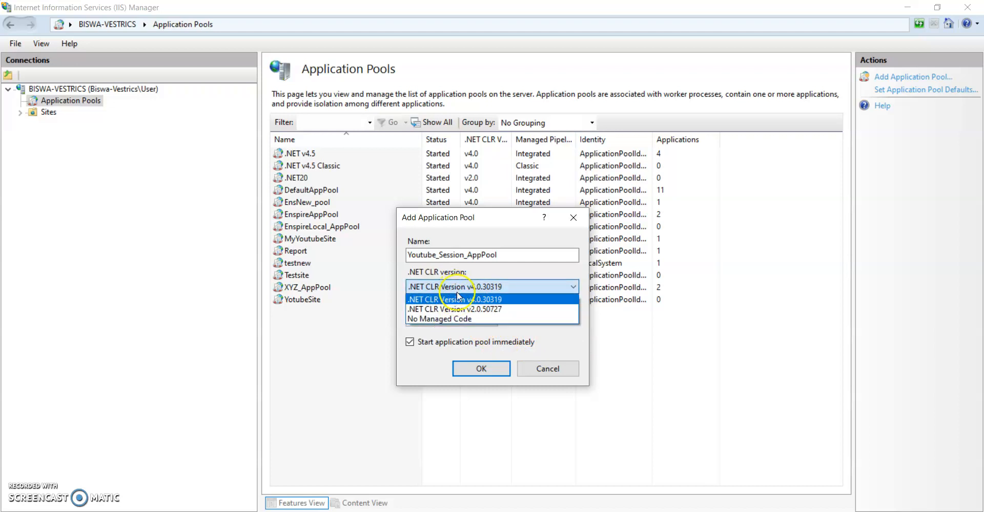
click(454, 310)
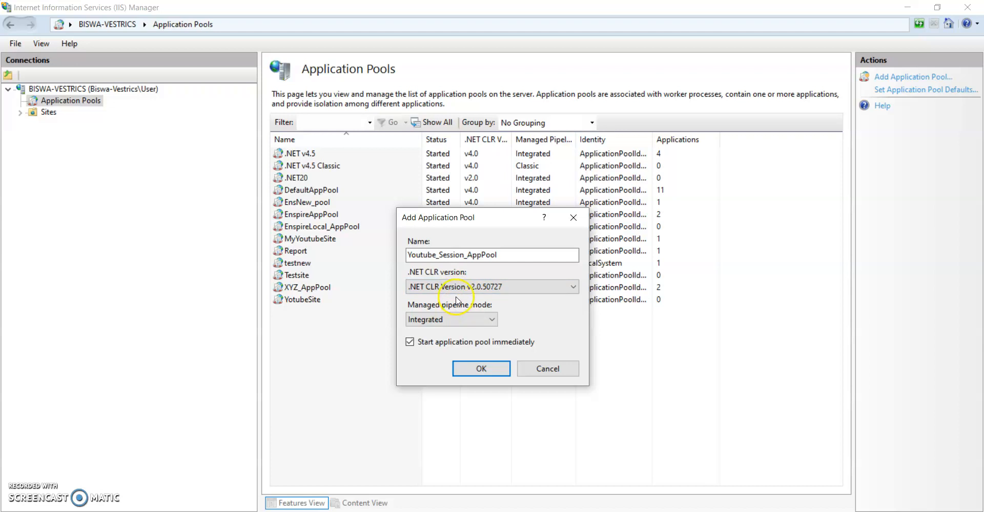
- Set the new application pool's .NET CLR version to No Managed Code
click(456, 288)
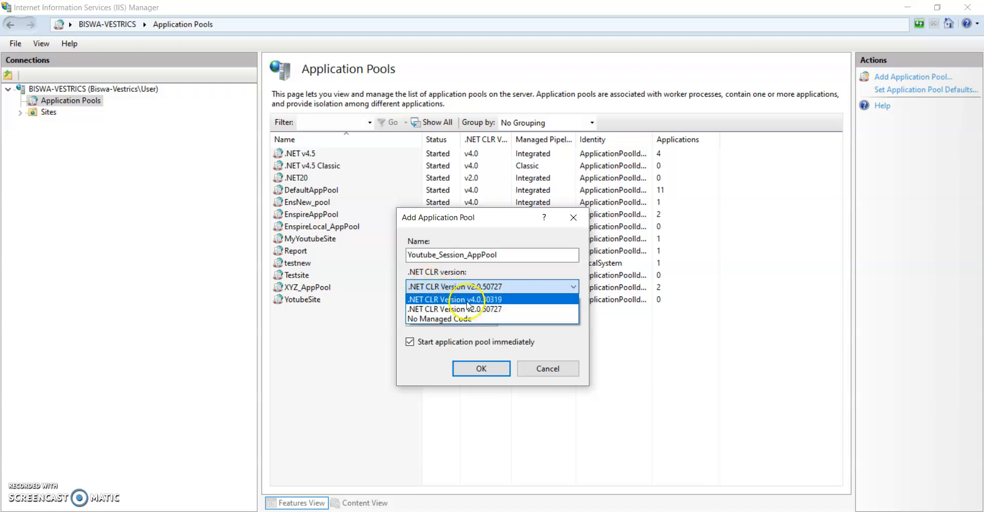
click(429, 319)
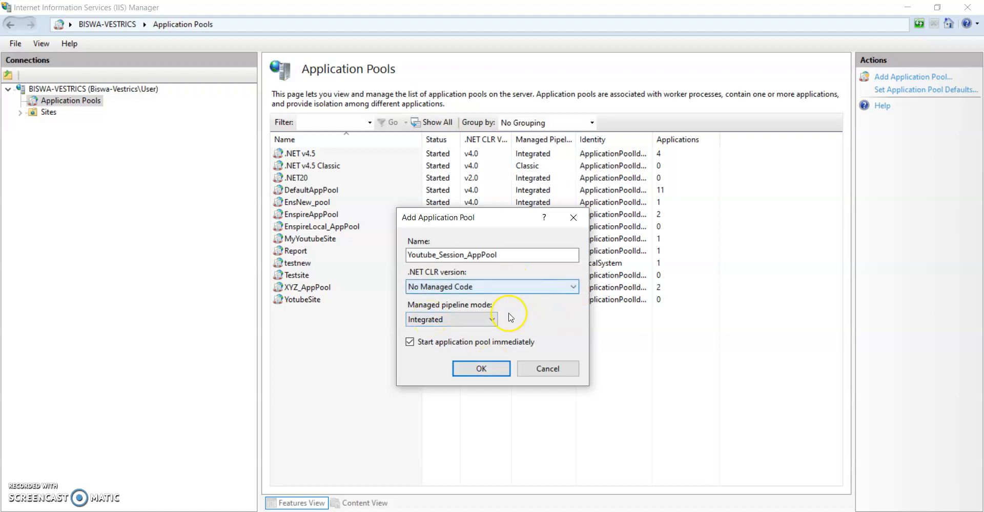
- Try the Classic managed pipeline mode, set it back to Integrated, and create the application pool
click(483, 321)
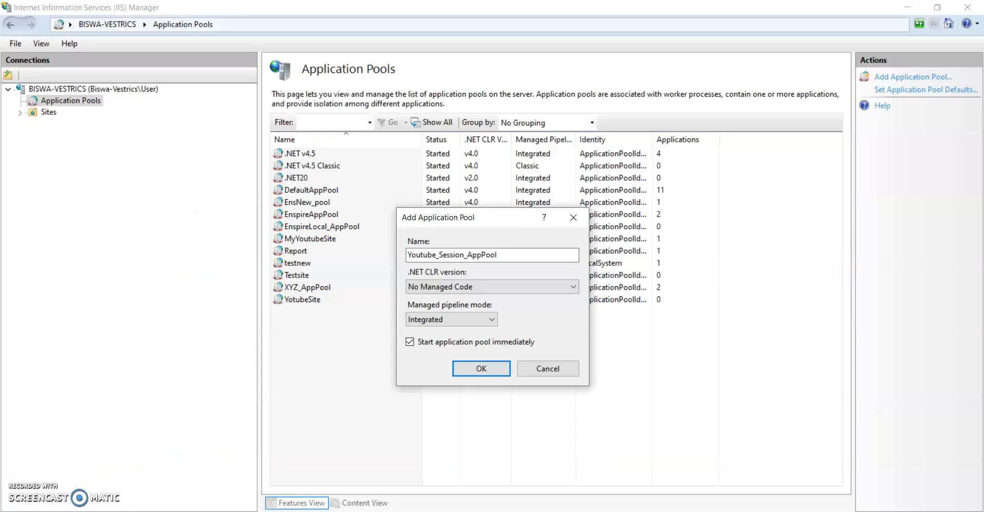
click(441, 319)
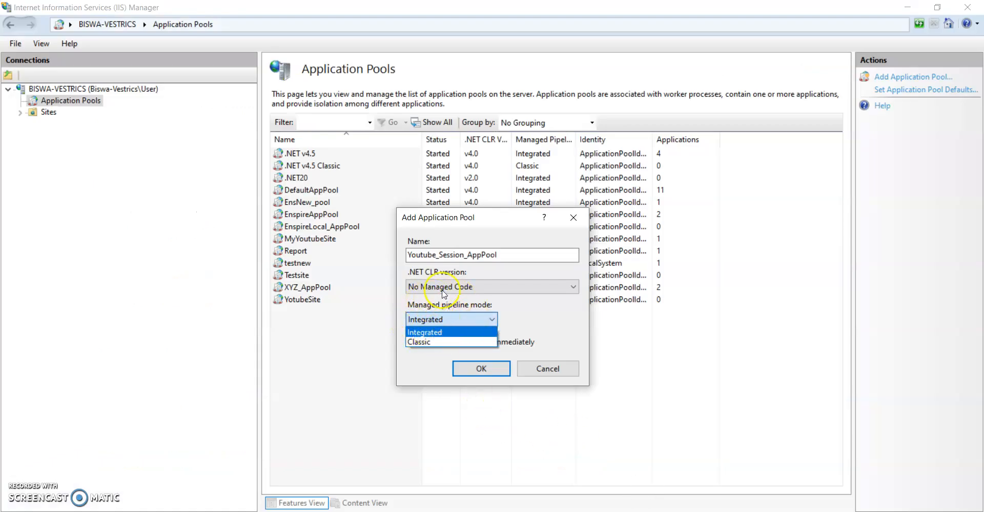
click(420, 342)
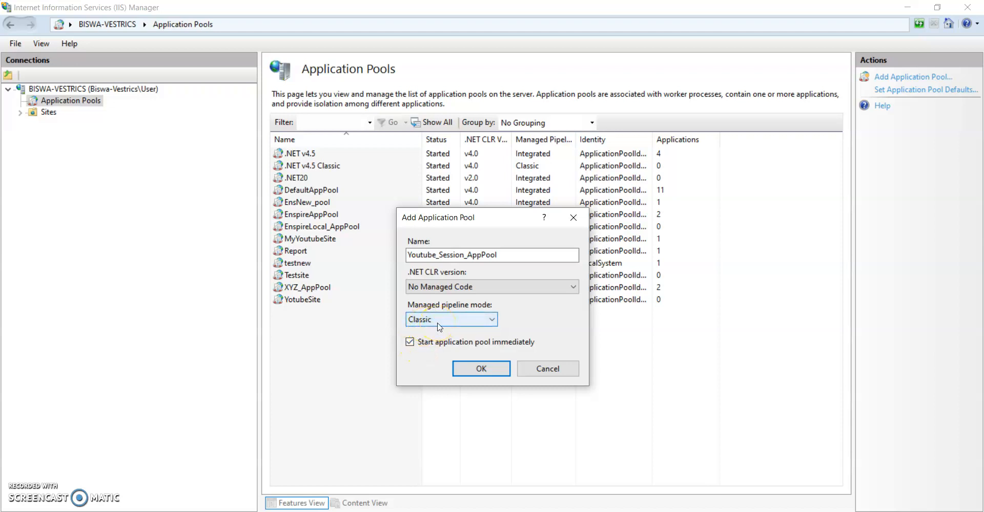
click(439, 323)
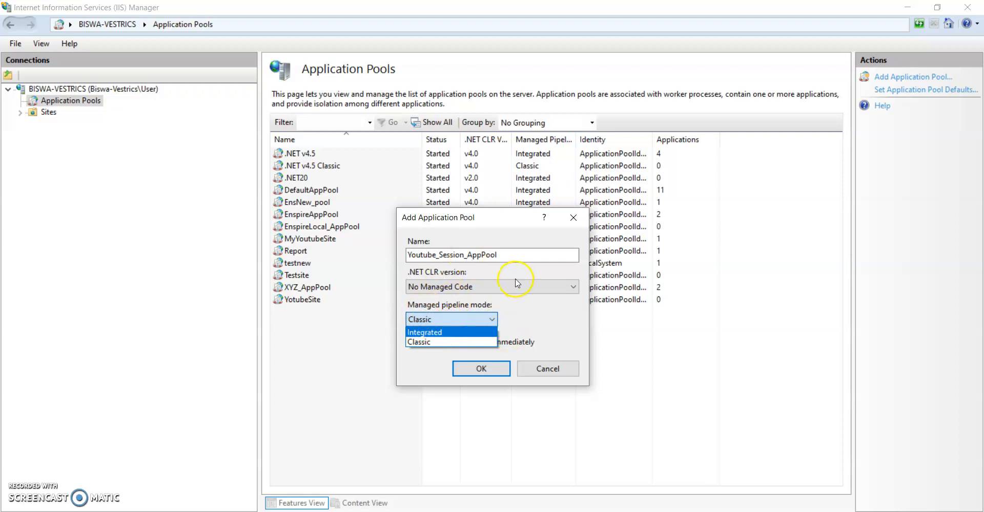
click(450, 334)
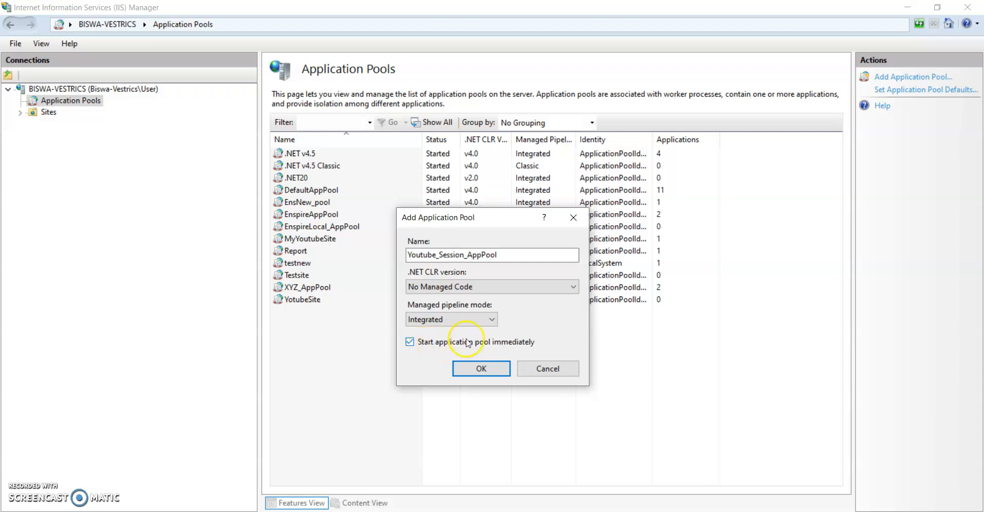
click(479, 369)
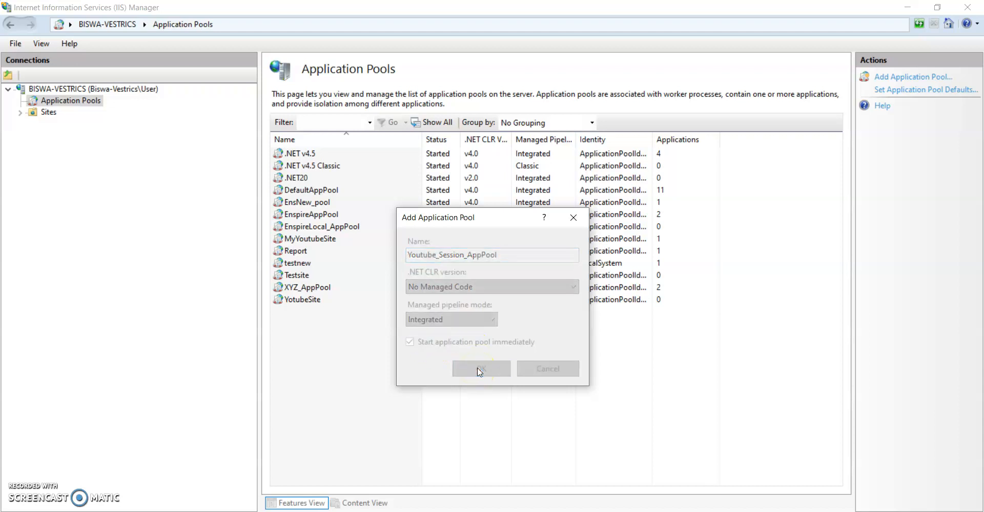
- Select Youtube_Session_AppPool in the pool list and widen the .NET CLR Version column to show its full value
click(310, 316)
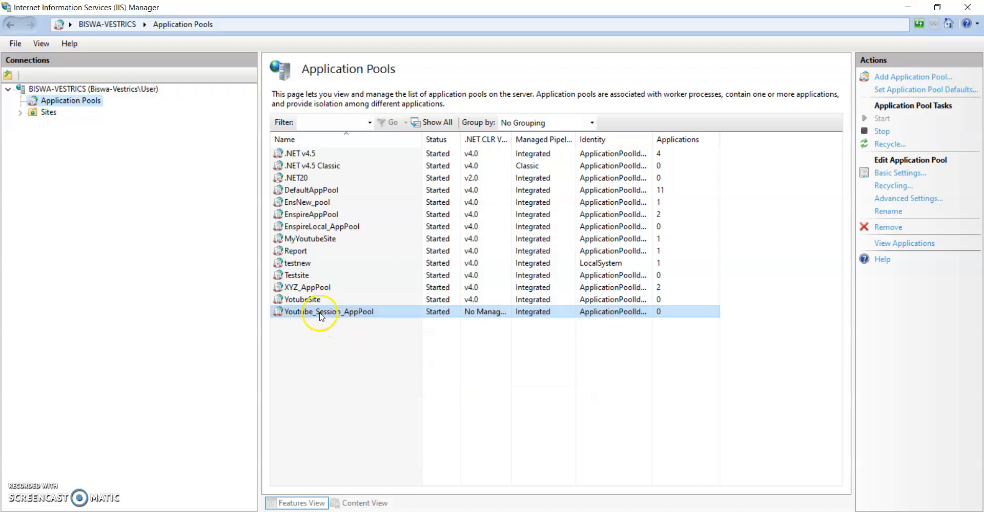
click(303, 317)
click(495, 314)
click(329, 312)
click(312, 300)
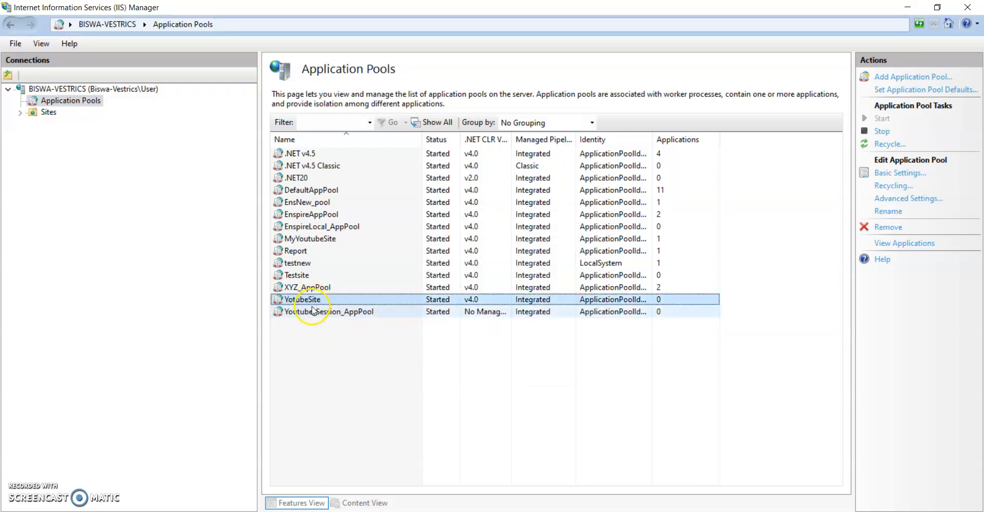
click(438, 314)
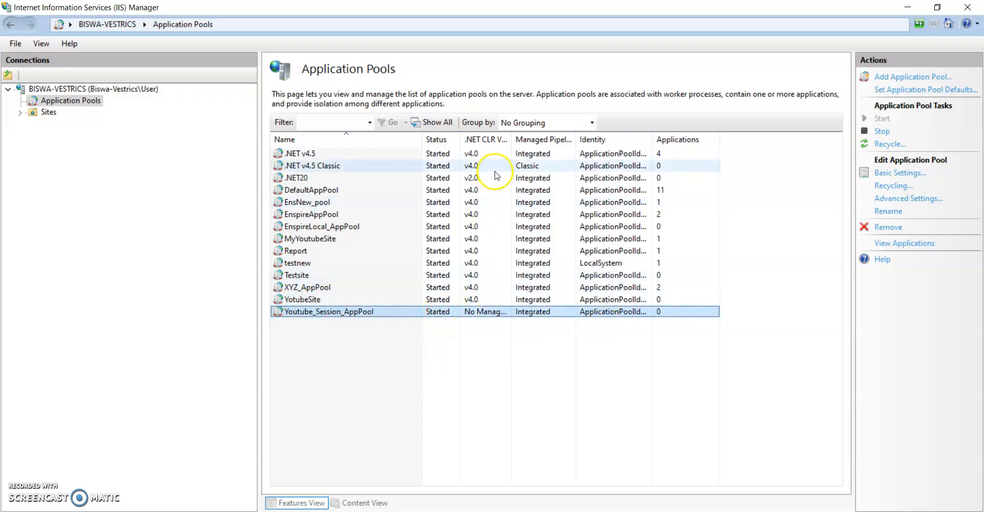
drag(511, 138, 549, 138)
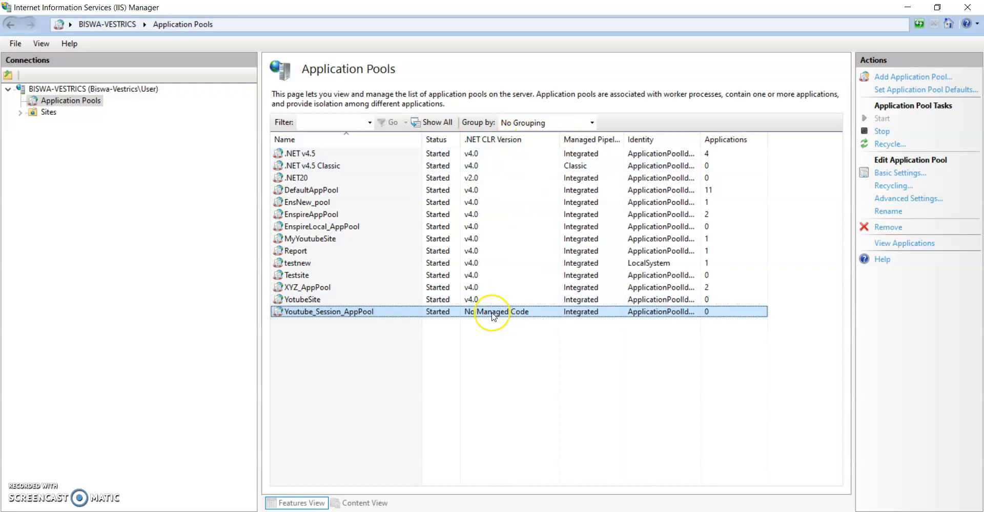
click(492, 316)
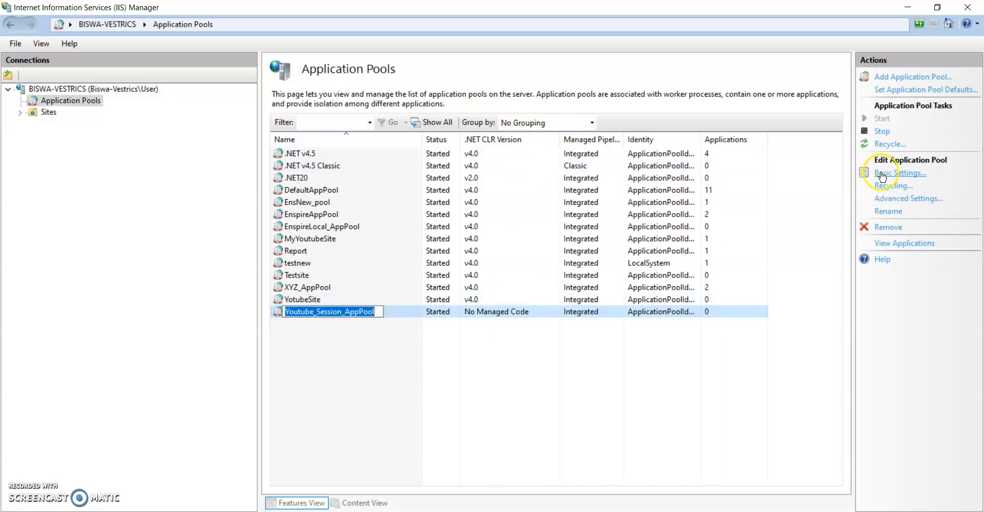
- Change the .NET CLR version of Youtube_Session_AppPool to .NET CLR Version v4.0.30319 in its Basic Settings
click(439, 312)
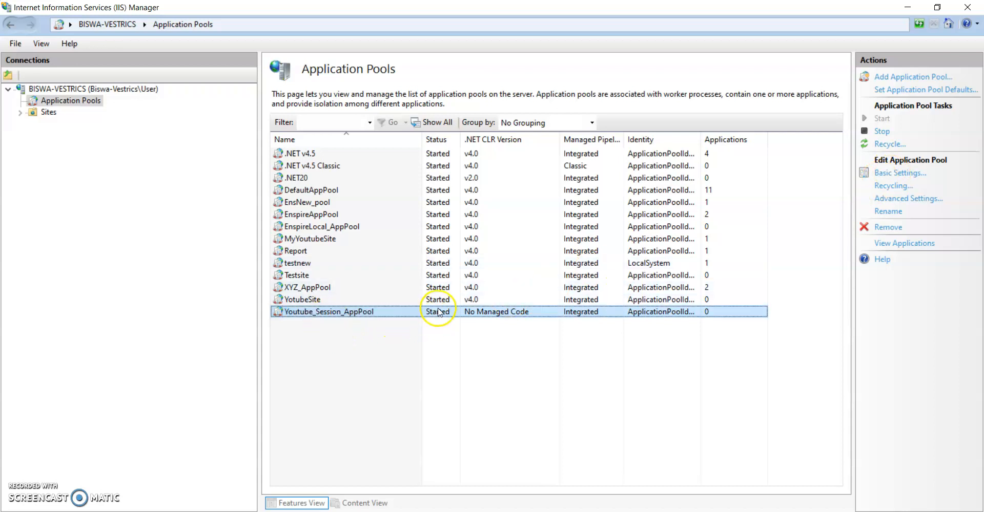
right_click(440, 312)
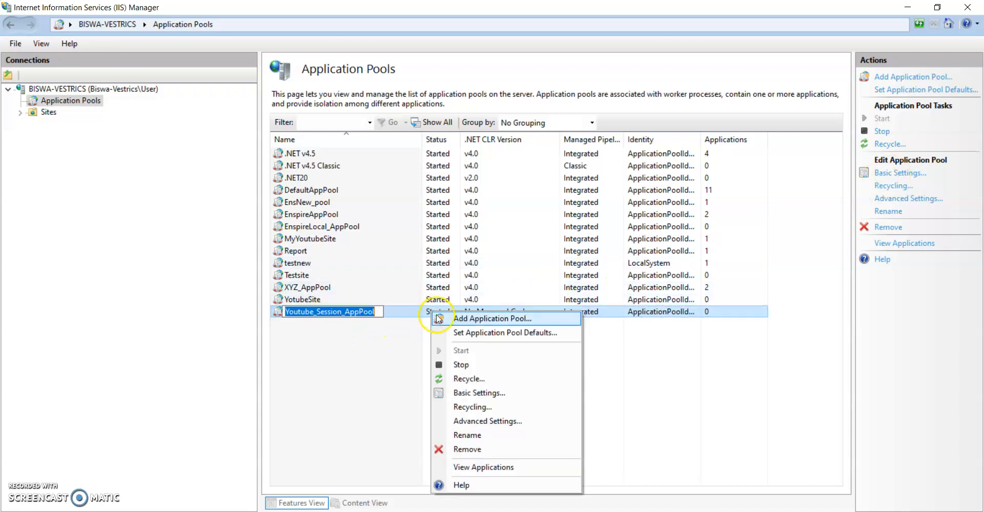
click(466, 392)
click(471, 251)
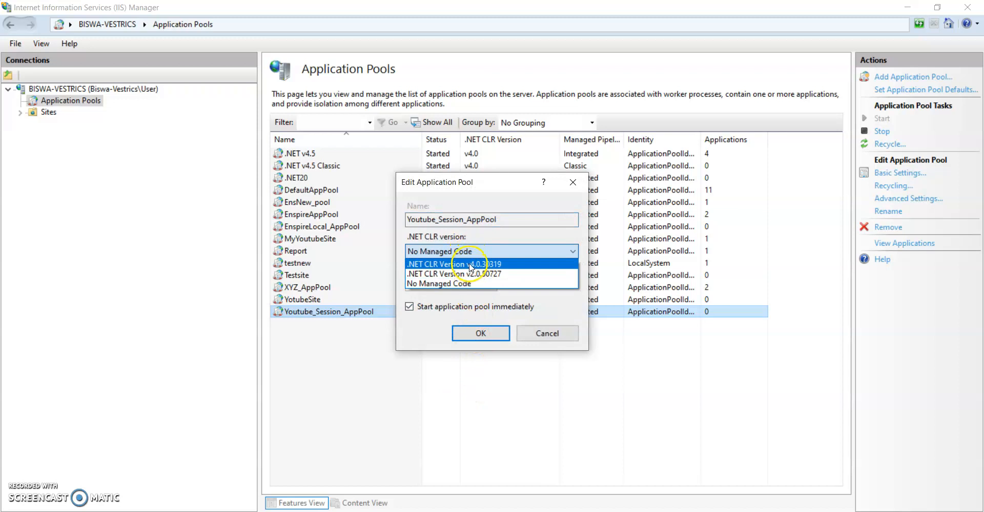
click(470, 265)
click(482, 334)
- Examine the pipeline mode of Youtube_Session_AppPool and compare the application counts of the listed pools
click(480, 314)
click(582, 315)
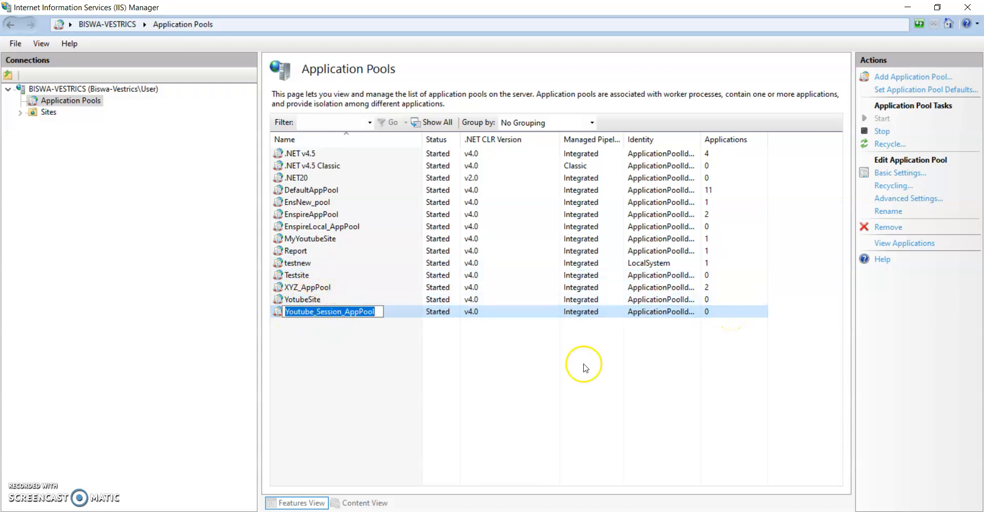
click(671, 339)
click(731, 153)
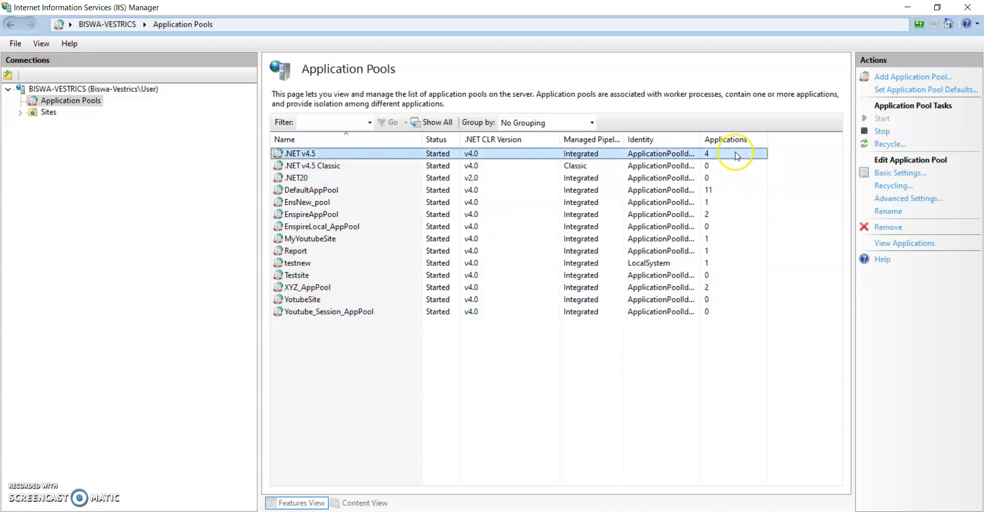
click(727, 191)
click(726, 202)
click(727, 215)
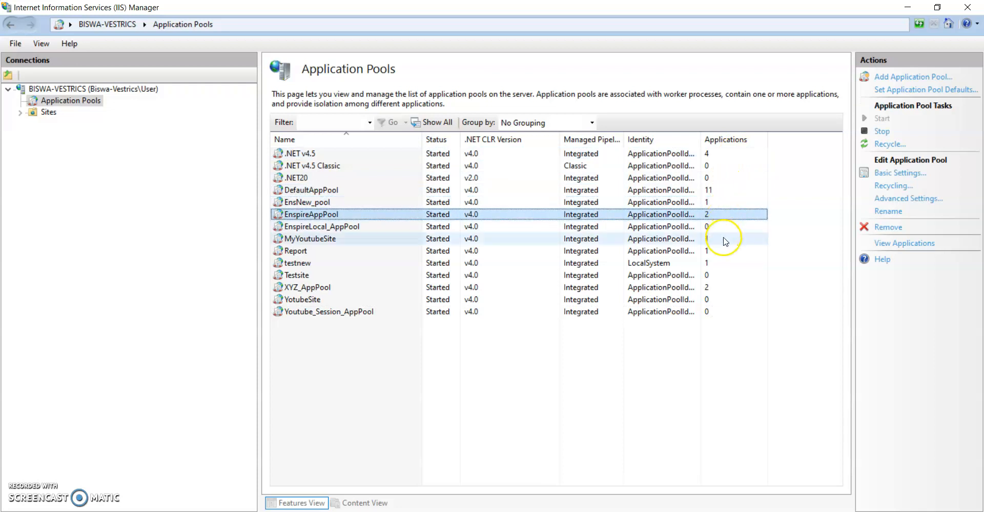
click(725, 240)
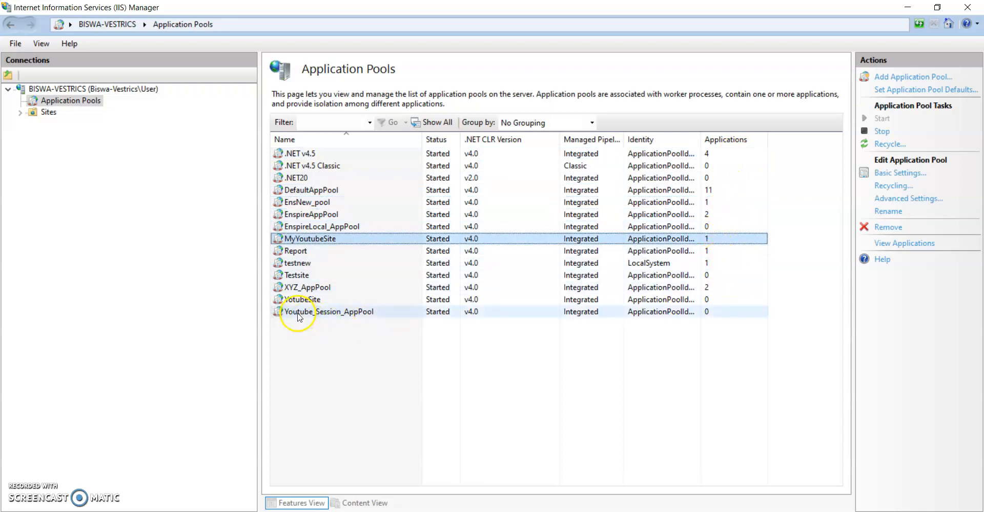
click(710, 314)
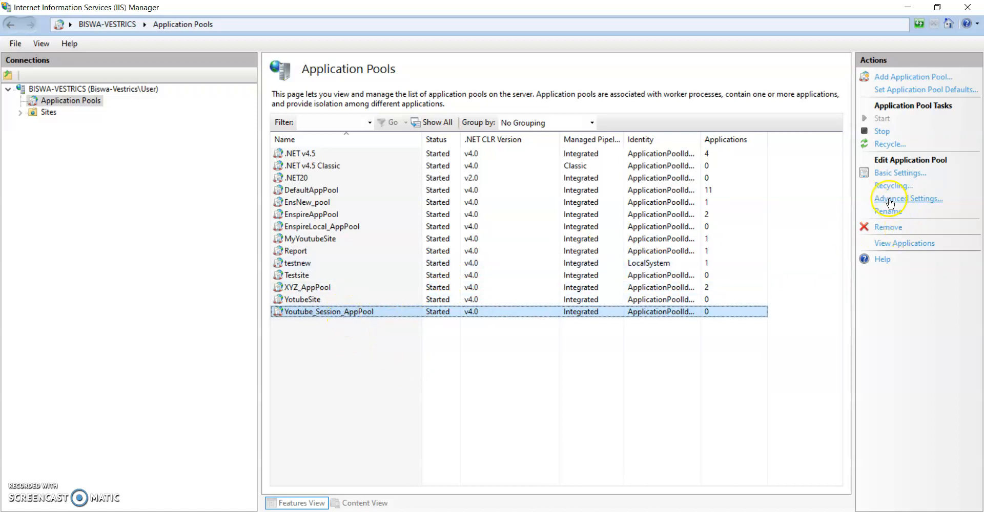
- Open the Advanced Settings of Youtube_Session_AppPool and view the available .NET CLR Version choices
right_click(328, 313)
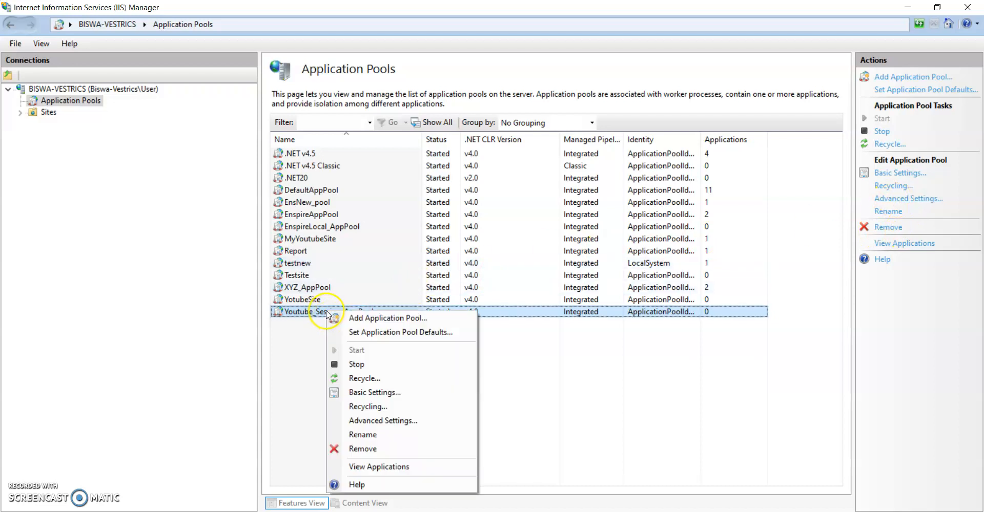
click(380, 423)
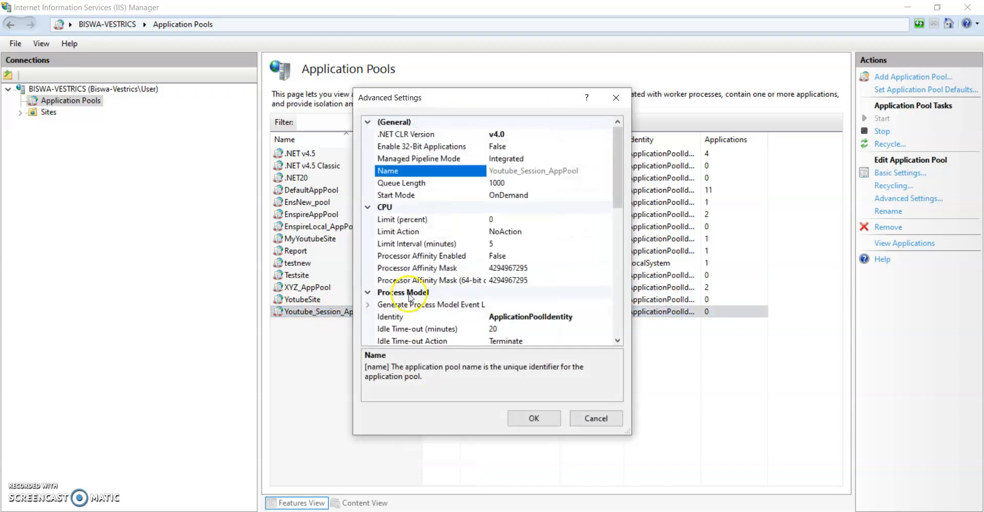
click(511, 136)
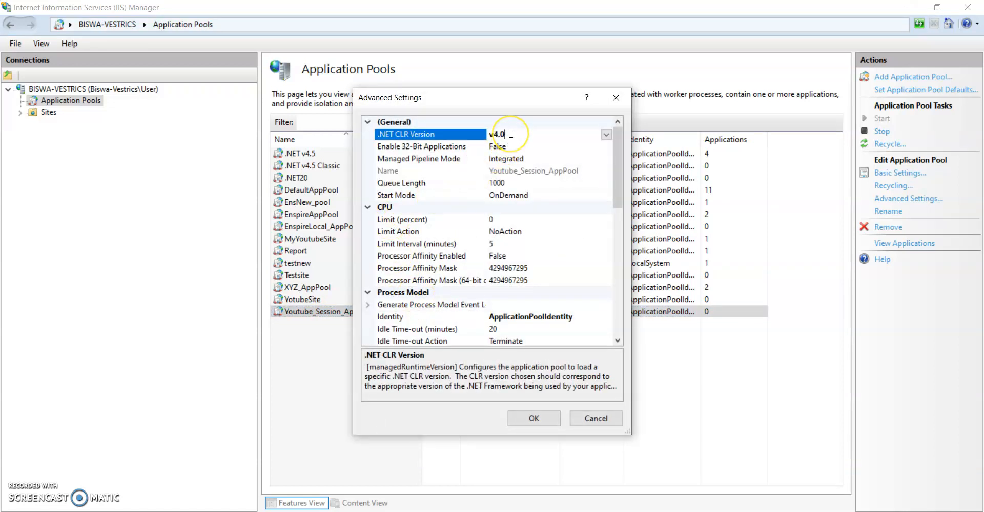
click(606, 135)
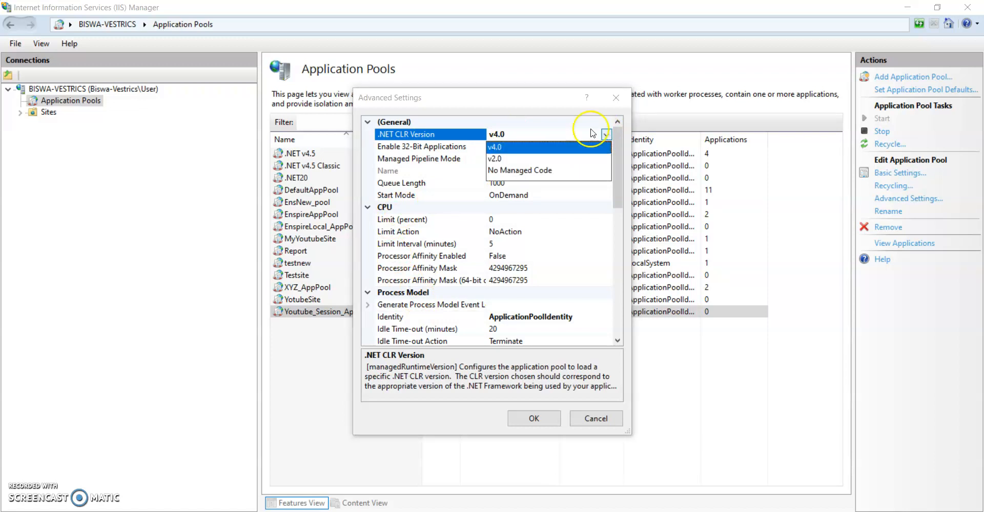
click(592, 133)
- Set Enable 32-Bit Applications to True in the pool's Advanced Settings
click(417, 147)
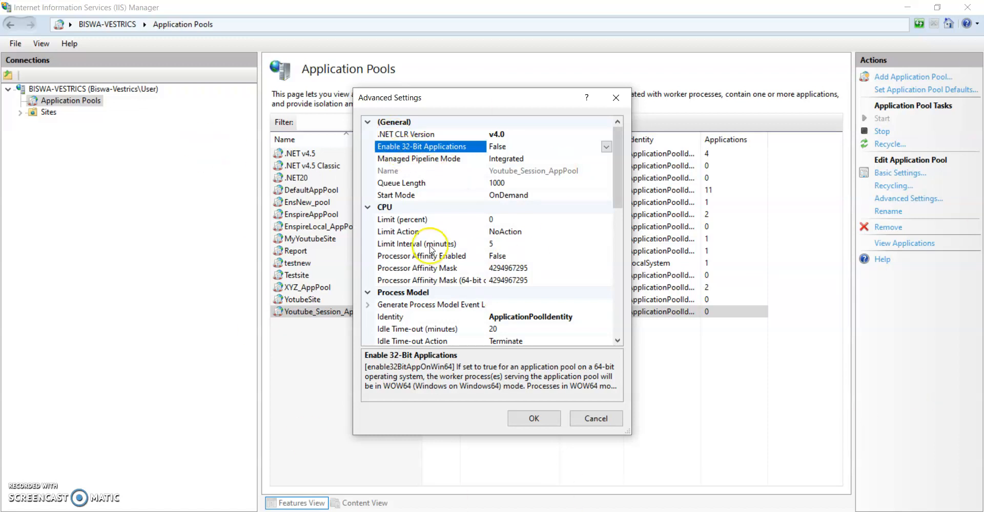
click(606, 147)
click(514, 162)
click(606, 148)
click(582, 159)
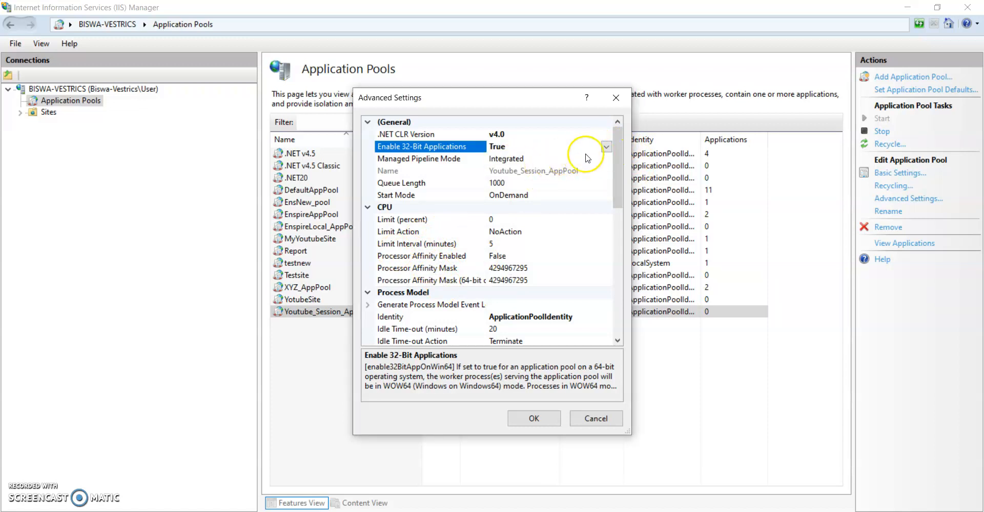
click(606, 149)
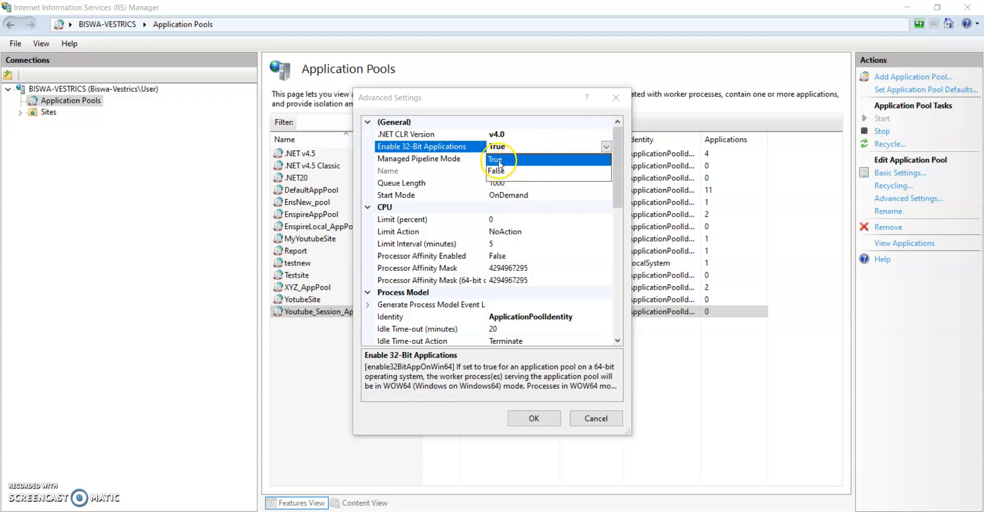
click(500, 162)
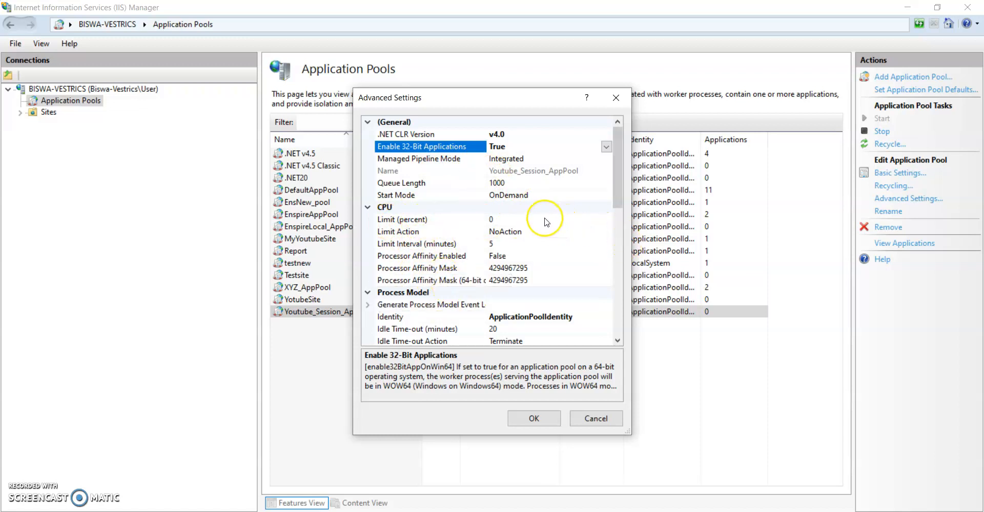
- Inspect the CPU Limit (percent) and Queue Length settings of the application pool
click(509, 220)
drag(508, 219, 484, 215)
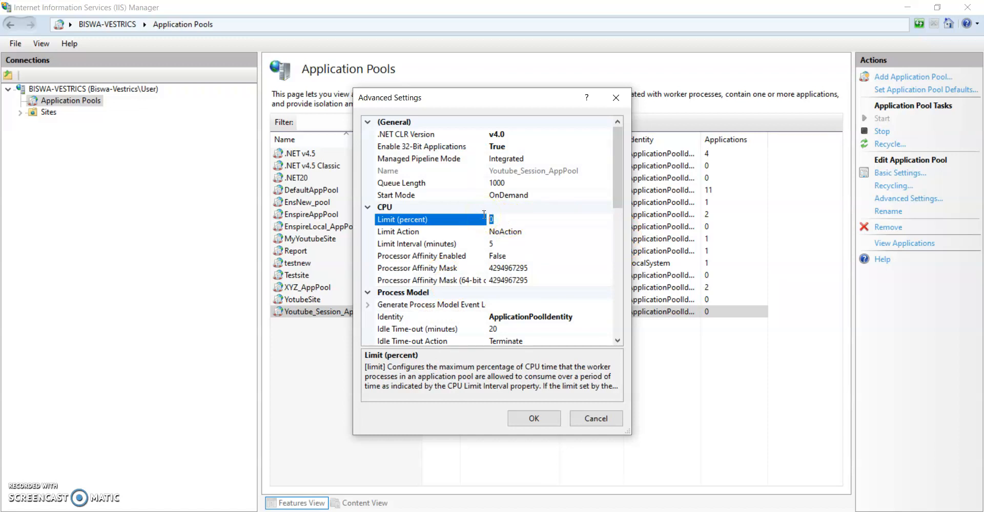
click(517, 186)
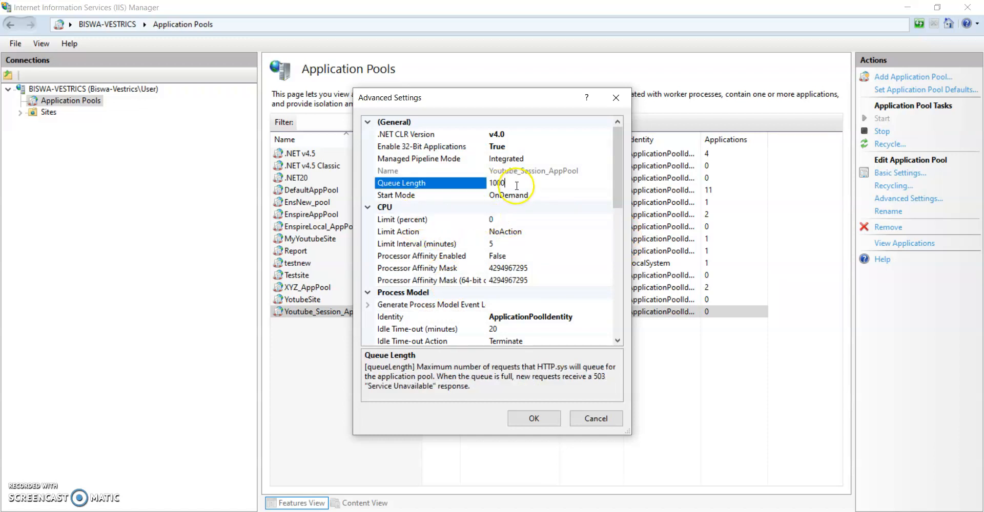
drag(522, 186, 482, 175)
- Switch to the blog article and highlight the Queue Length explanation in its Advance Settings section
click(464, 511)
scroll(474, 485, down, 4)
drag(209, 224, 543, 223)
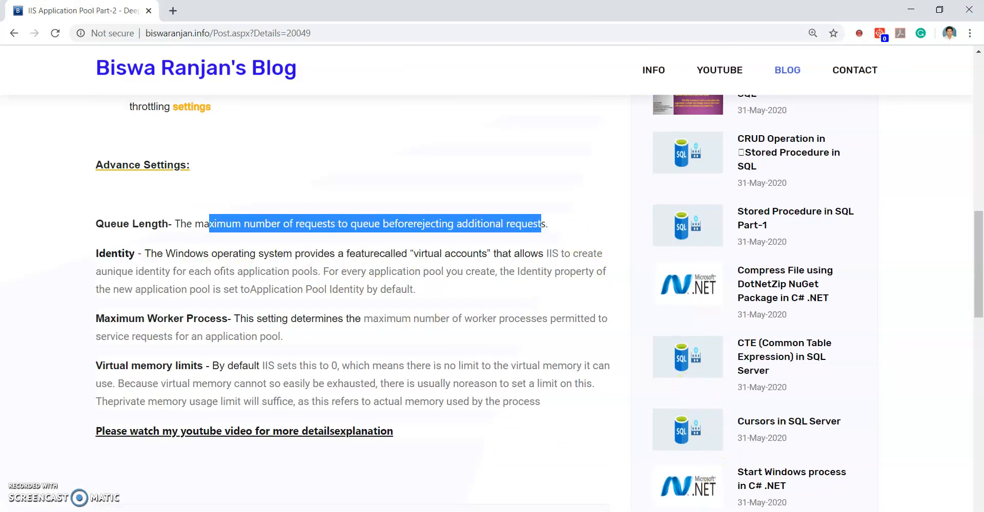
- Switch back to IIS Manager and set the pool's Queue Length to 500, glancing at the blog article once more
click(589, 511)
drag(523, 184, 489, 183)
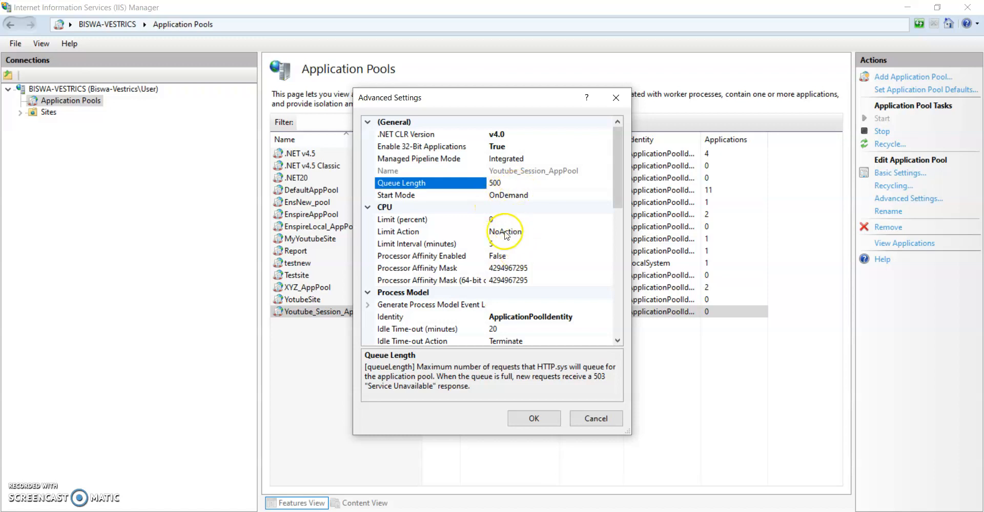
click(491, 511)
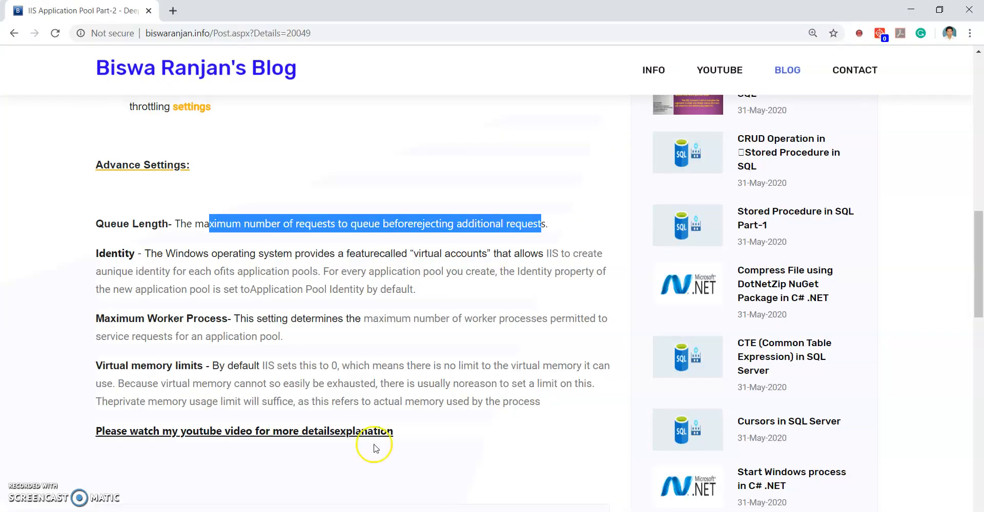
click(531, 511)
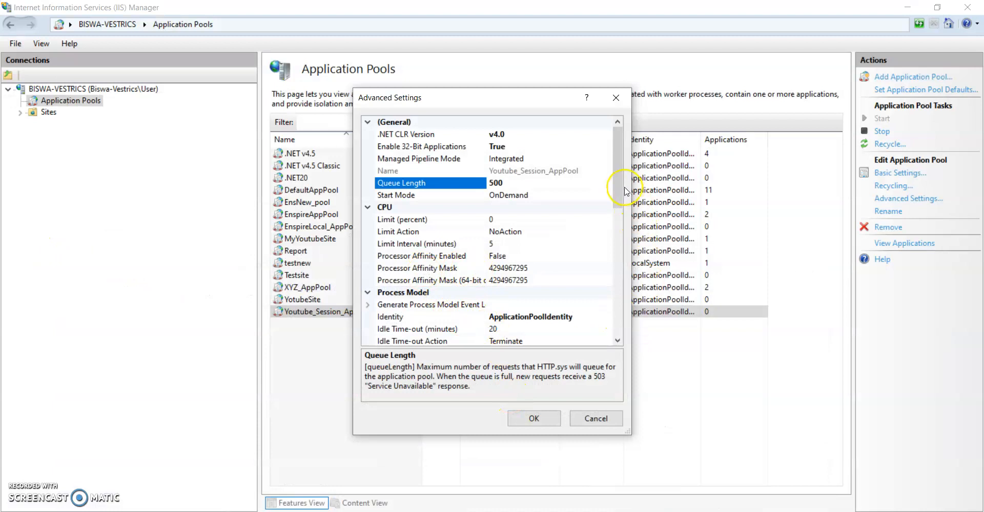
- Inspect the custom account option and its Set Credentials fields for the pool's Identity setting, cancelling without entering credentials
drag(618, 199, 612, 239)
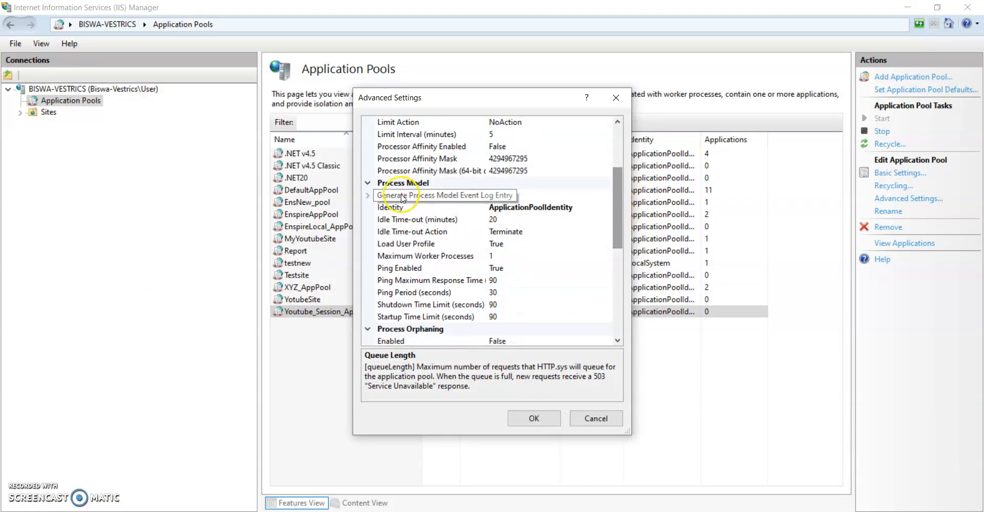
click(524, 207)
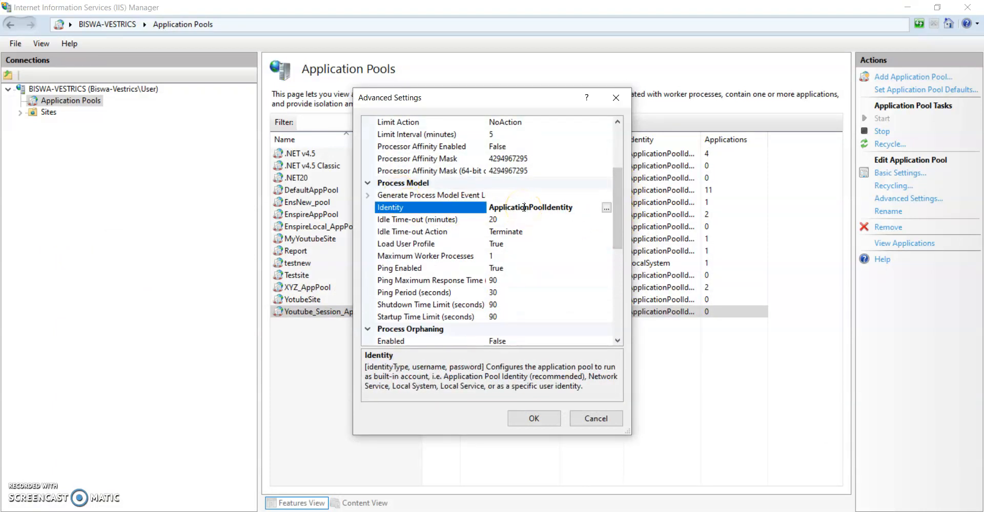
click(606, 207)
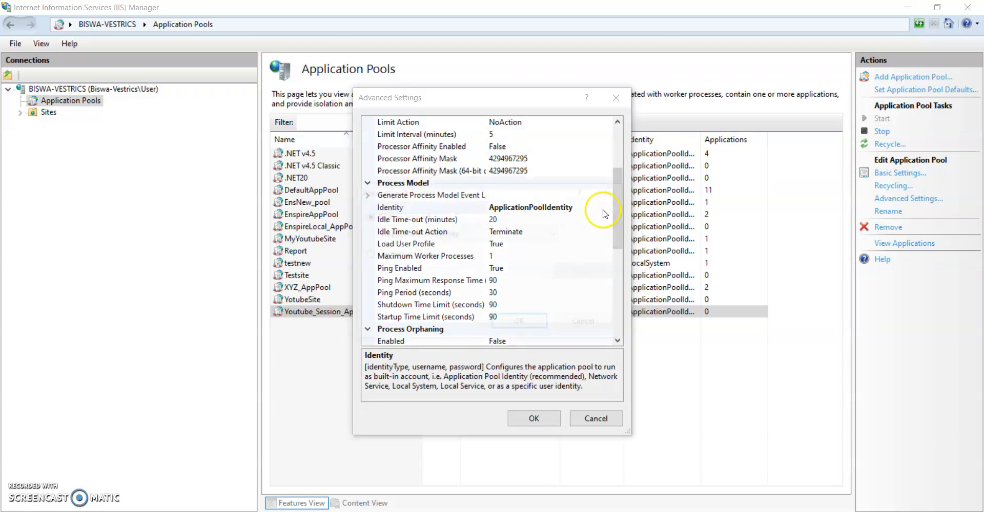
click(367, 255)
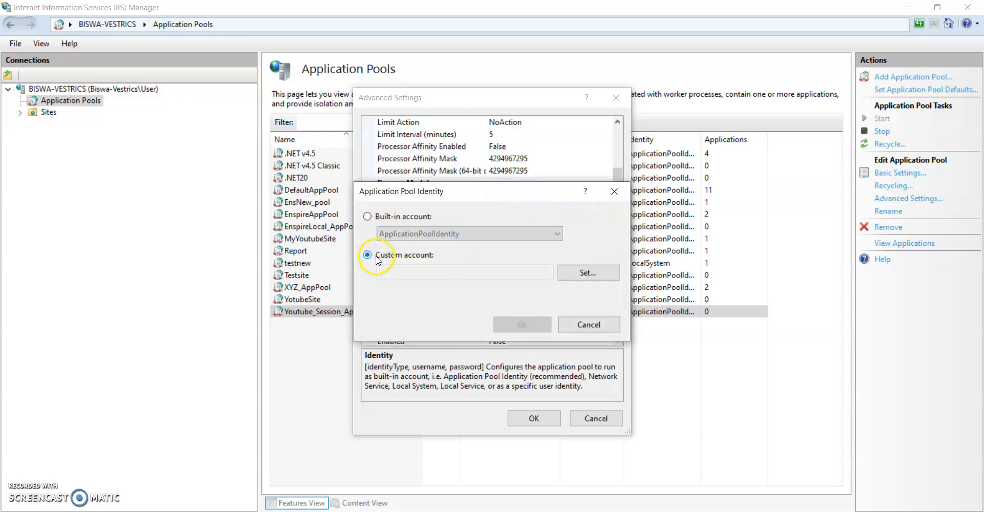
click(586, 277)
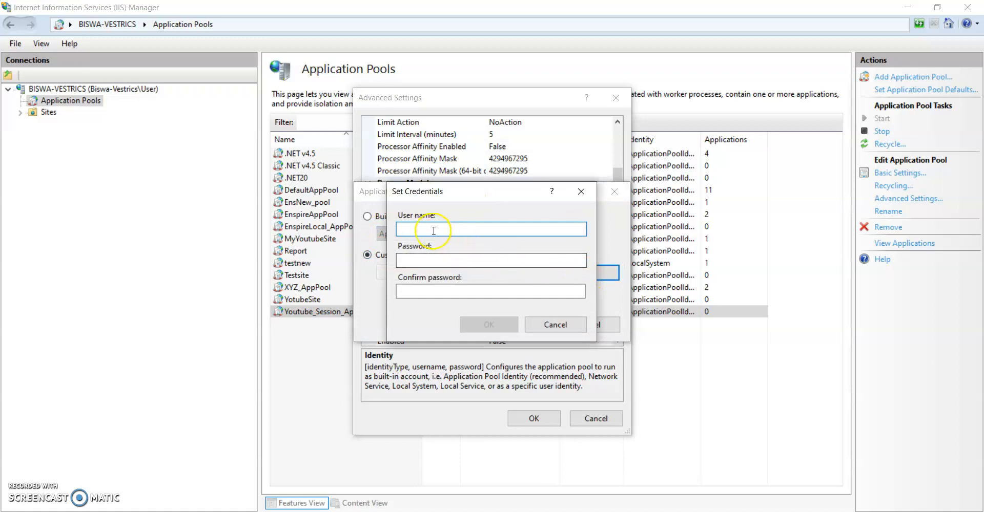
click(433, 261)
click(420, 291)
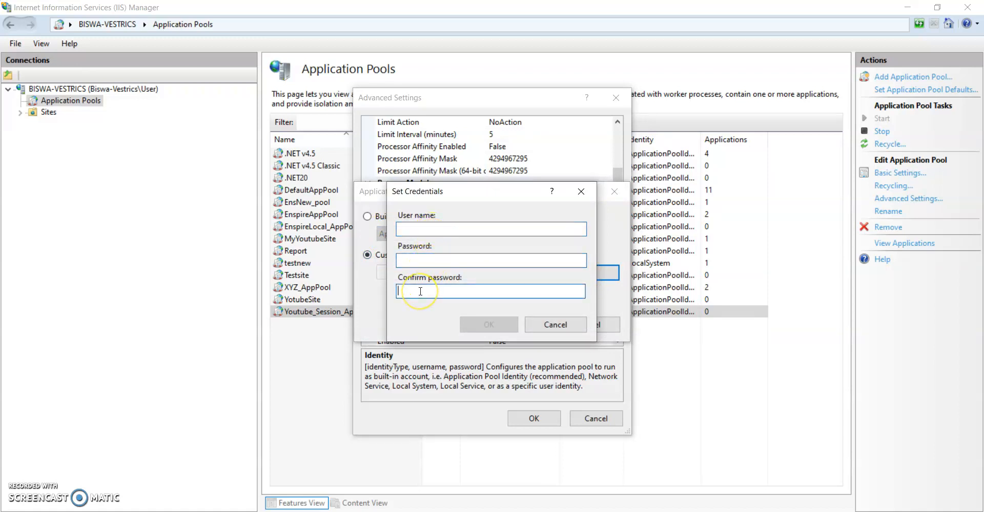
drag(456, 193, 733, 158)
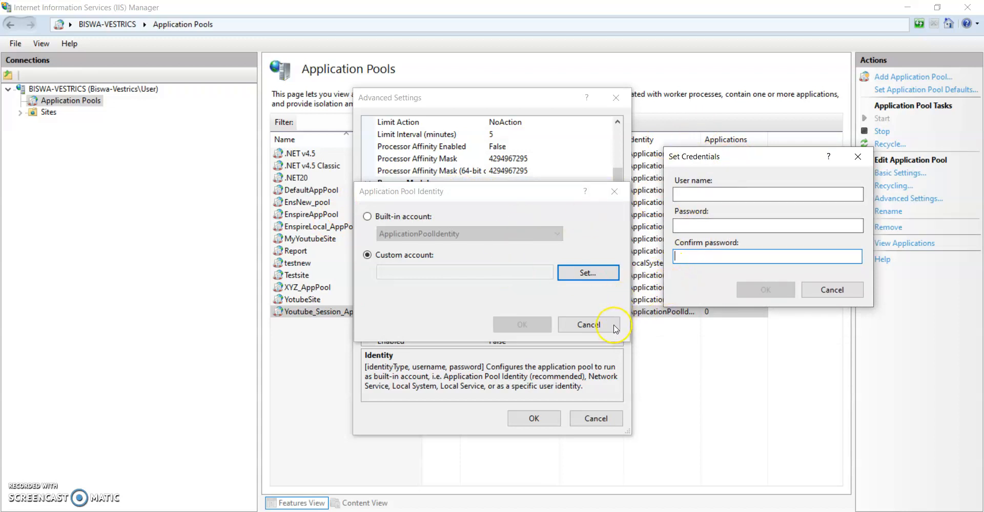
click(831, 289)
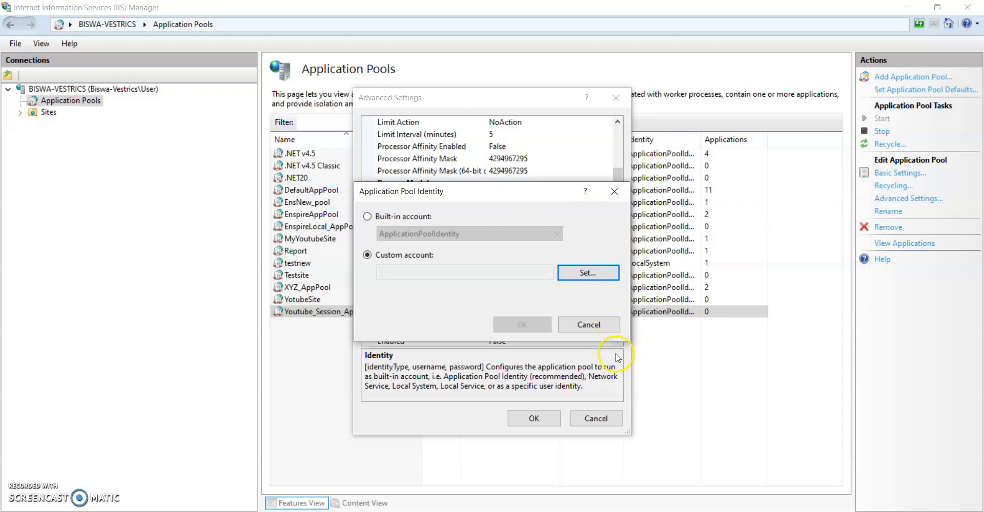
click(589, 325)
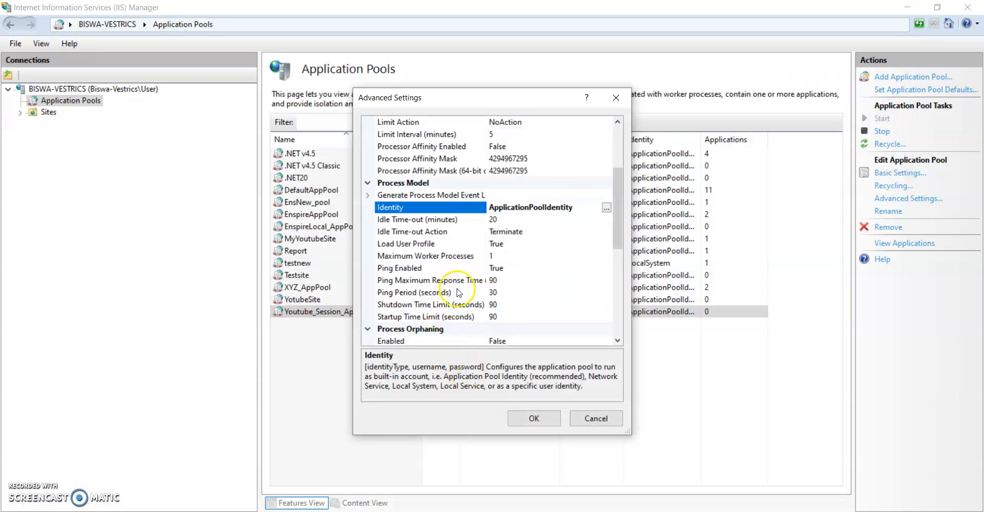
- Set the application pool's Maximum Worker Processes to 3 in the Process Model section
click(494, 257)
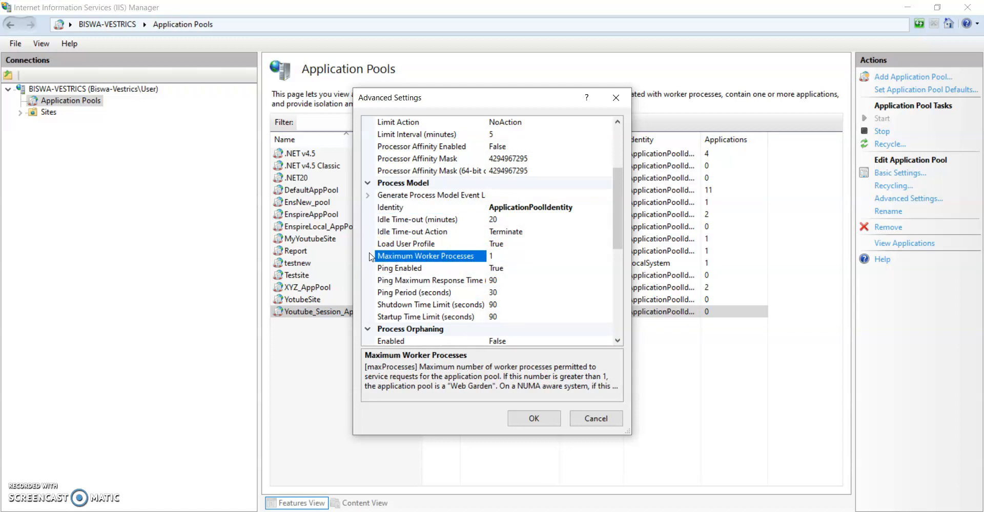
click(497, 253)
drag(495, 253, 489, 254)
click(507, 259)
click(484, 260)
text(2)
key(BackSpace)
text(3)
click(368, 260)
click(511, 259)
- Inspect the Ping Enabled setting and the Virtual Memory Limit (KB) setting in the Recycling section
click(367, 274)
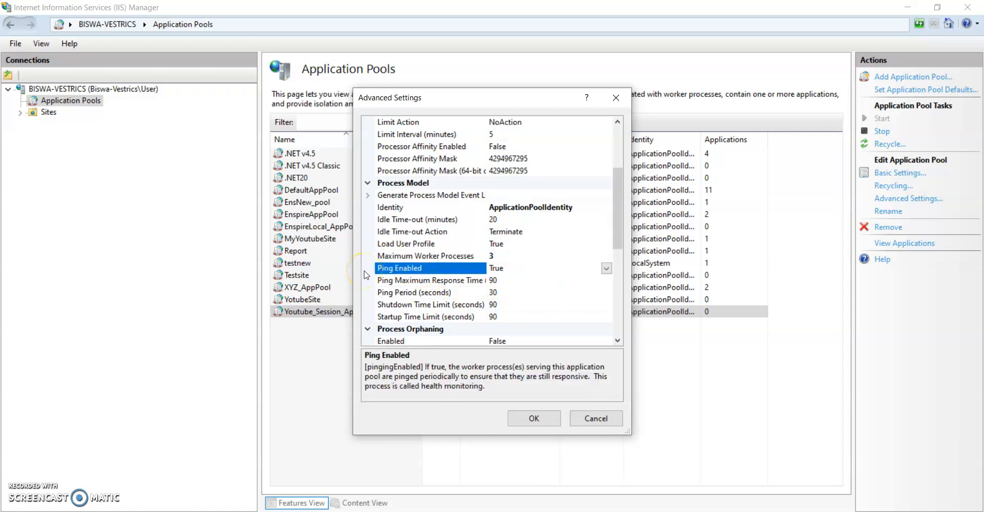
click(485, 273)
drag(508, 271, 489, 269)
scroll(567, 242, down, 5)
scroll(567, 244, down, 2)
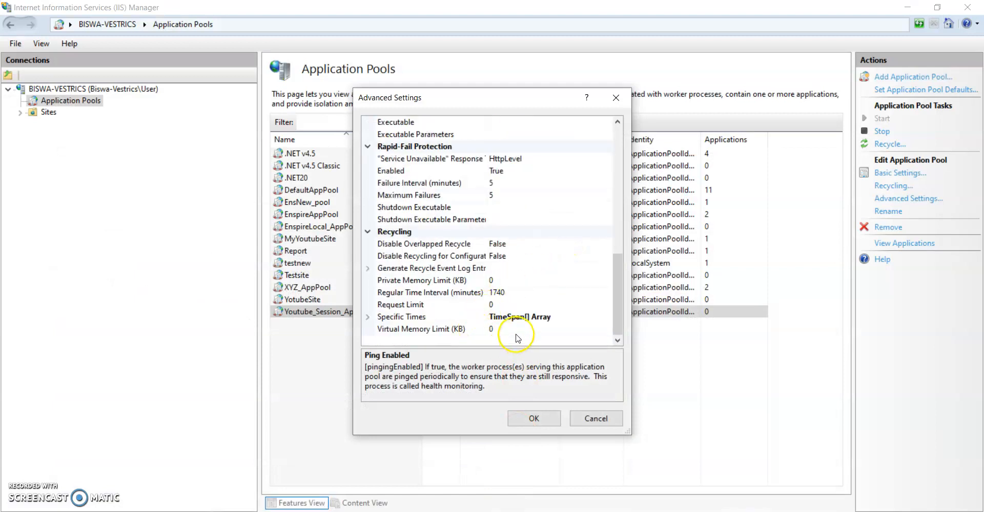
click(514, 330)
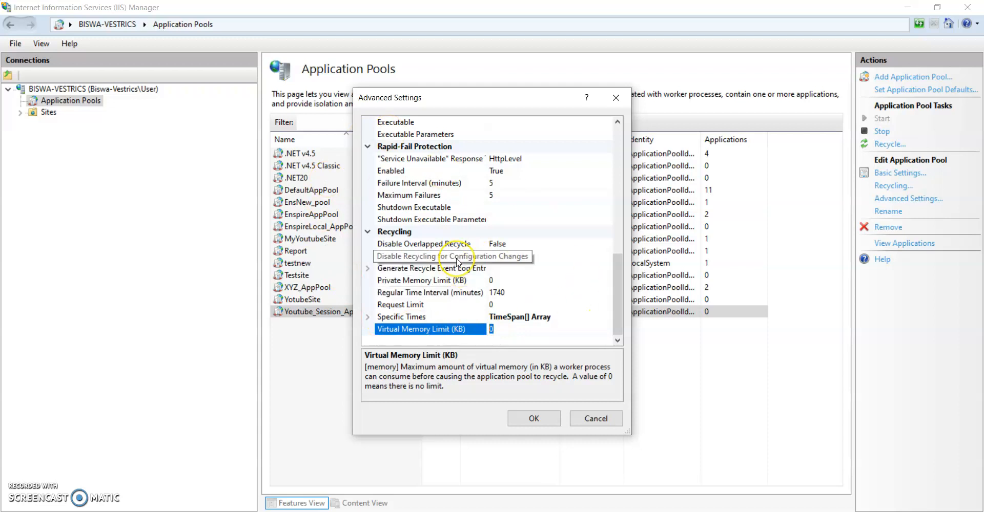
- Review the Enable 32-Bit Applications, Queue Length and CPU Limit (percent) settings again
drag(616, 309, 612, 176)
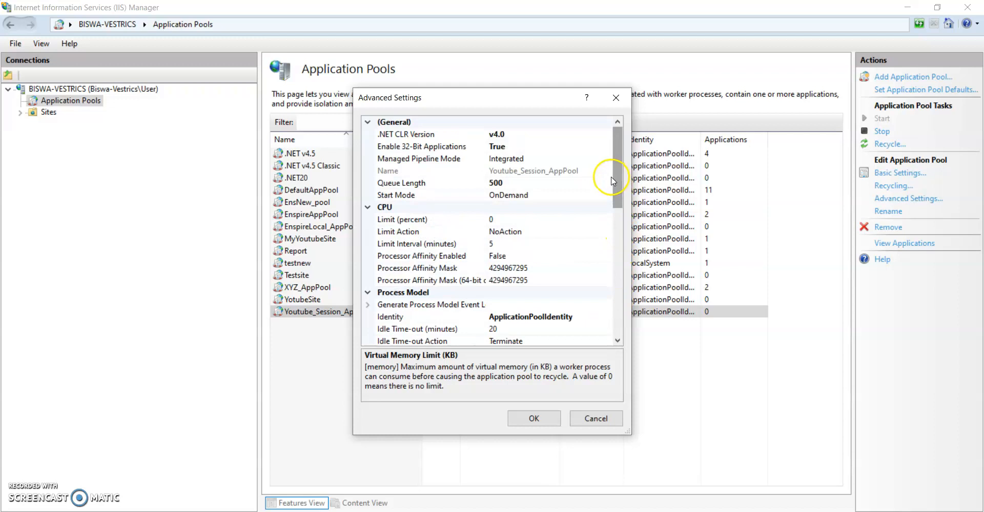
click(409, 147)
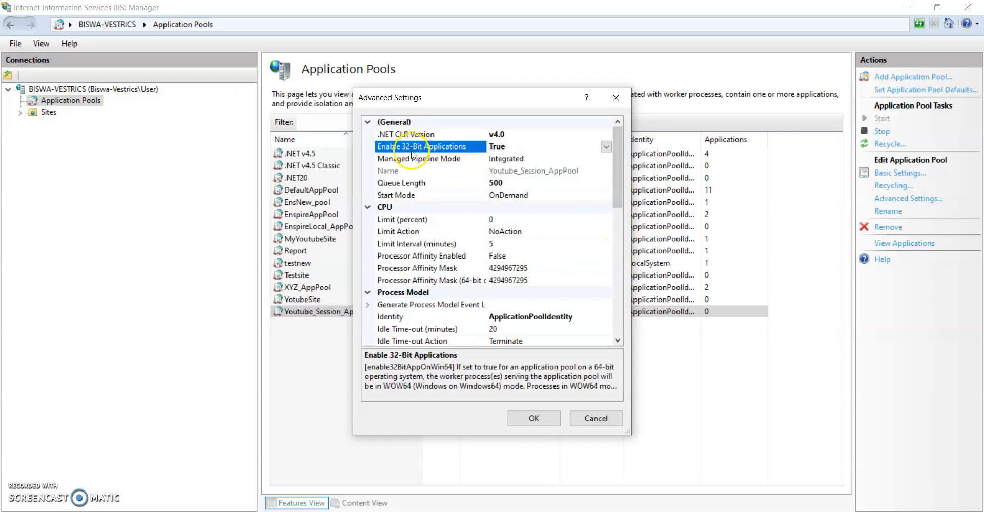
click(419, 183)
click(419, 221)
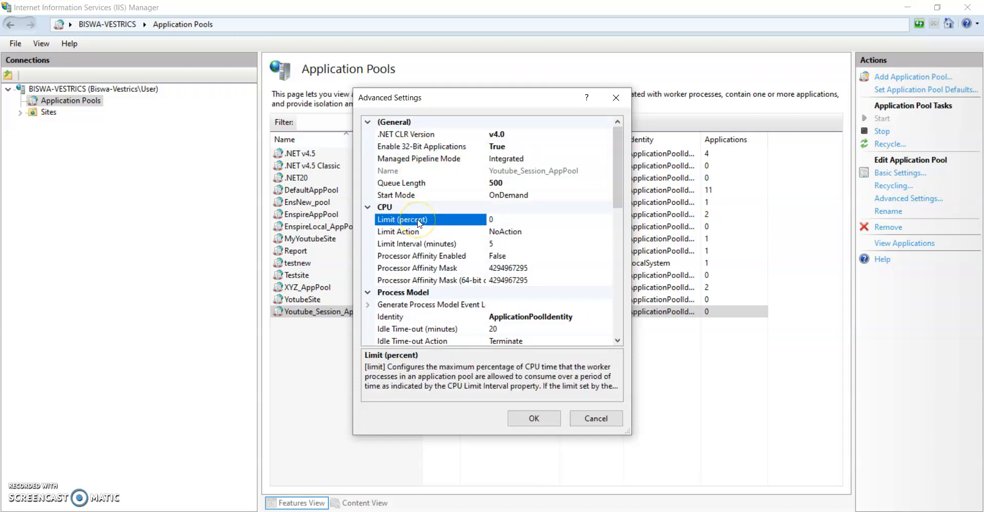
- Review the pool's Identity, Maximum Worker Processes and Virtual Memory Limit (KB) settings again
scroll(419, 221, down, 1)
click(407, 281)
scroll(408, 289, down, 3)
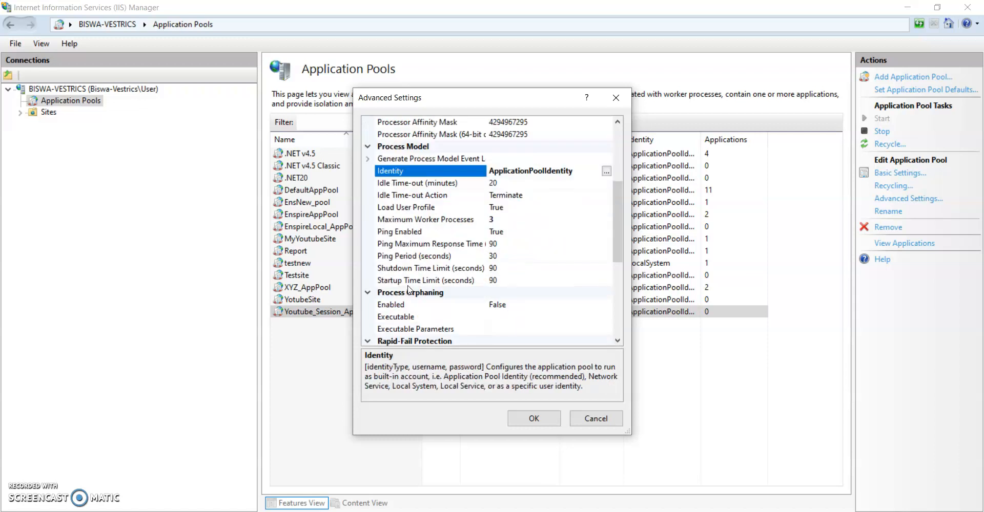
click(430, 221)
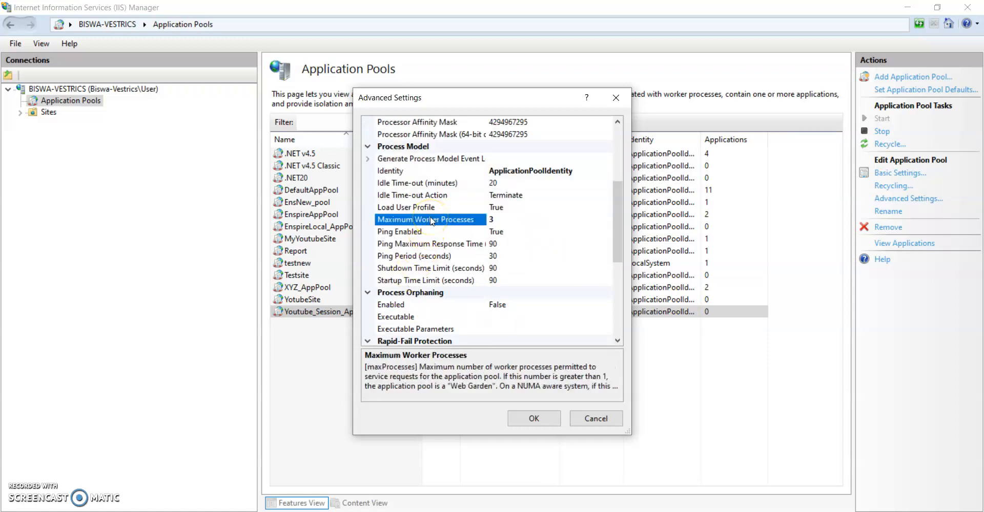
scroll(431, 220, down, 2)
scroll(431, 220, down, 3)
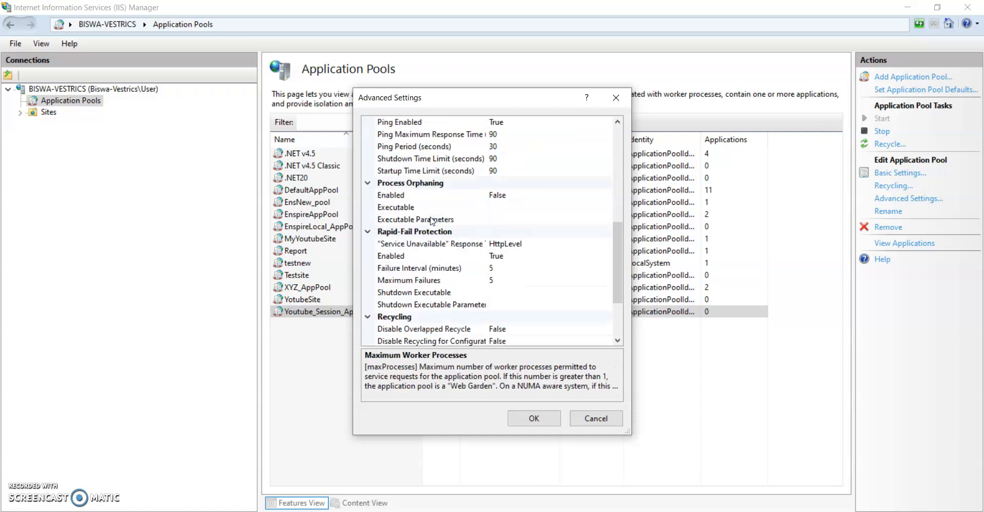
click(425, 328)
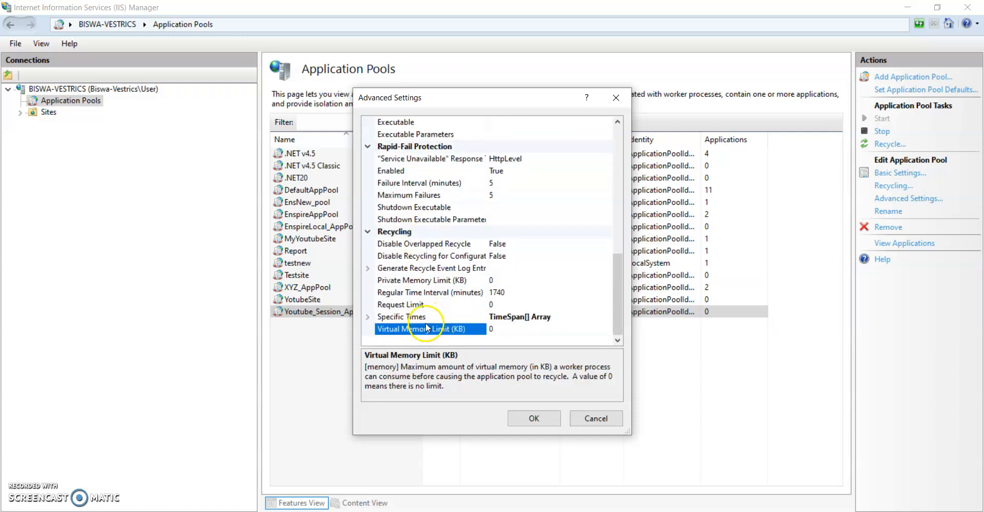
drag(619, 324, 611, 189)
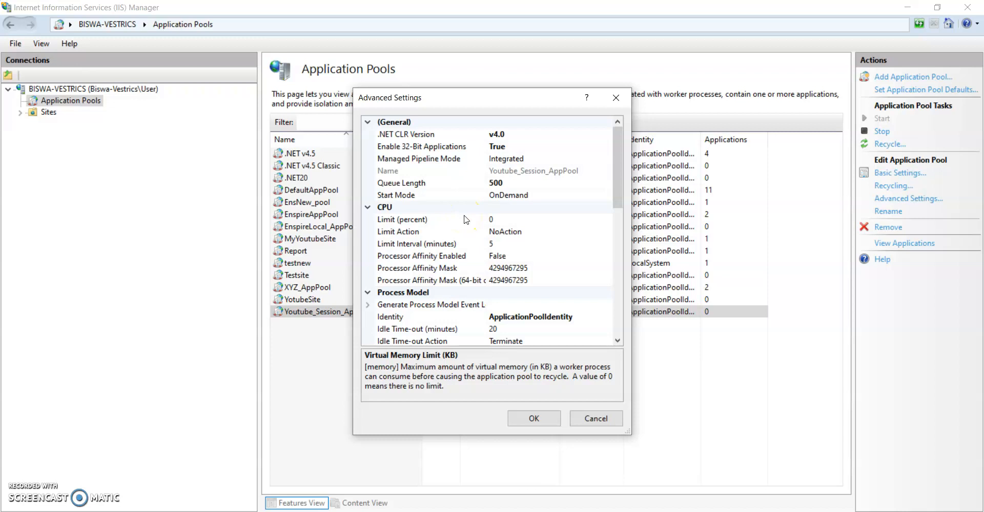
- Switch to the blog article, skim its Basic Settings and Advance Settings sections, and return to IIS Manager
click(554, 427)
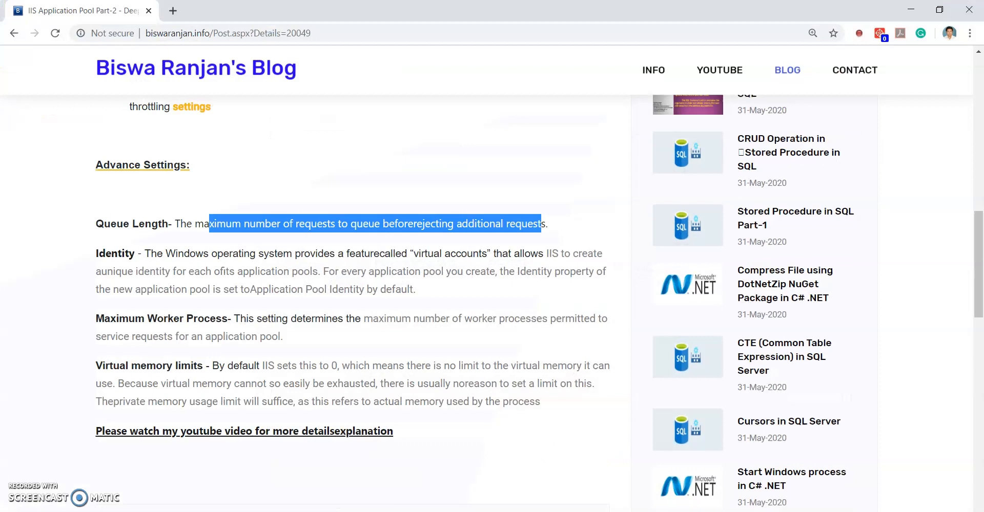
click(474, 428)
scroll(475, 429, down, 6)
scroll(474, 430, up, 7)
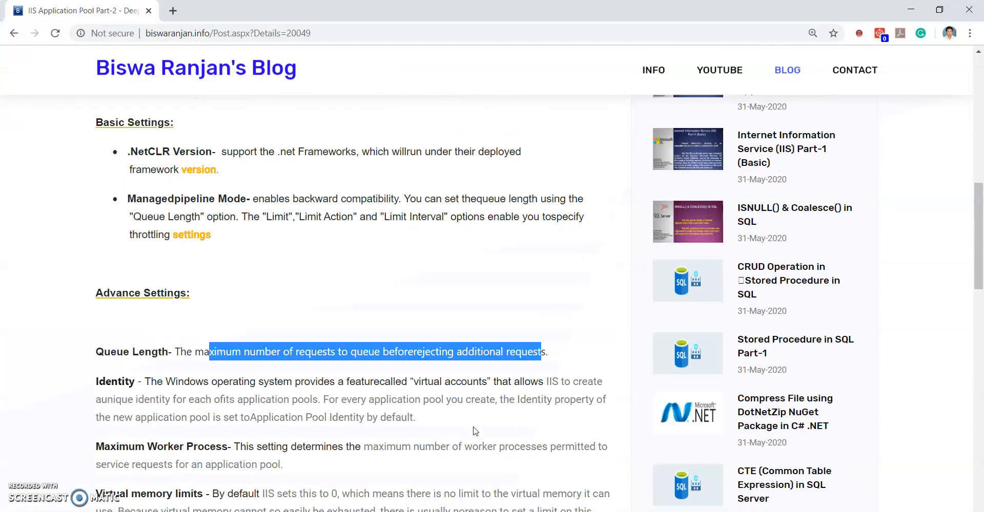
scroll(476, 431, up, 9)
click(478, 399)
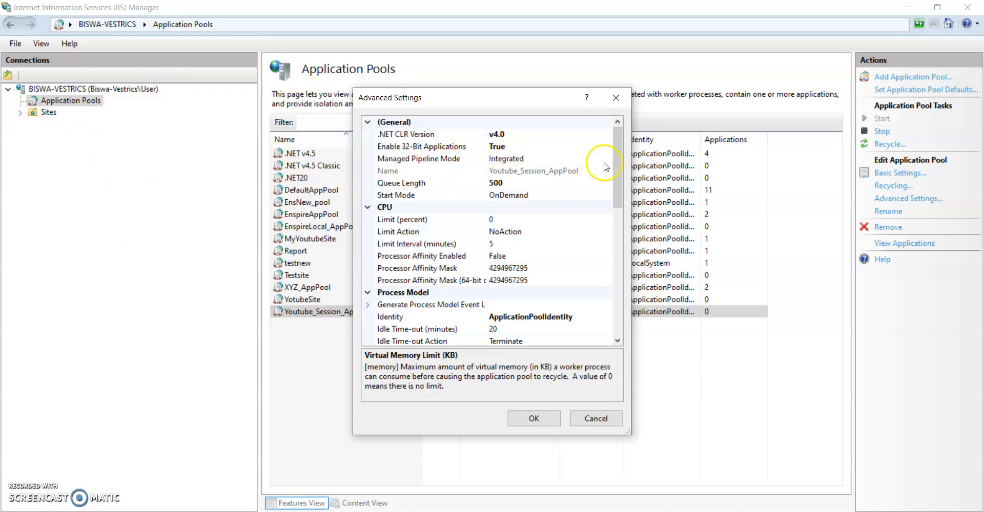
- Switch from IIS Manager to the blog article and view its title and introduction on application pools
mouse_move(619, 171)
mouse_down()
mouse_move(650, 268)
mouse_move(651, 325)
mouse_move(618, 252)
mouse_move(613, 165)
mouse_up()
click(532, 424)
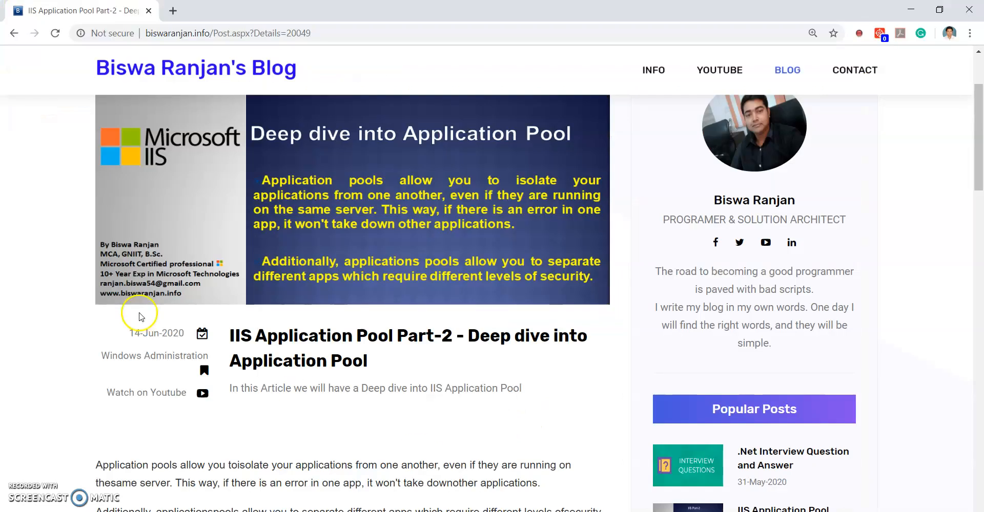
scroll(58, 363, down, 3)
scroll(58, 363, up, 2)
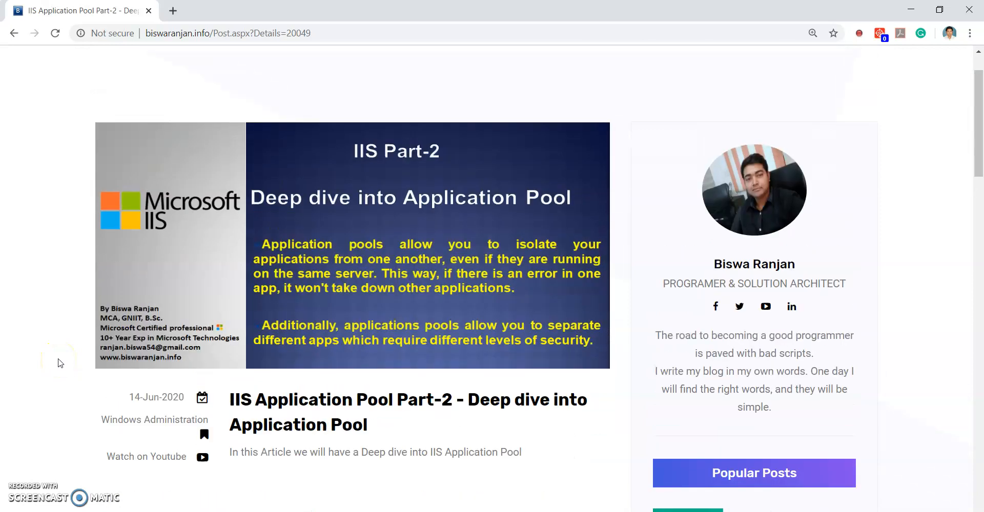